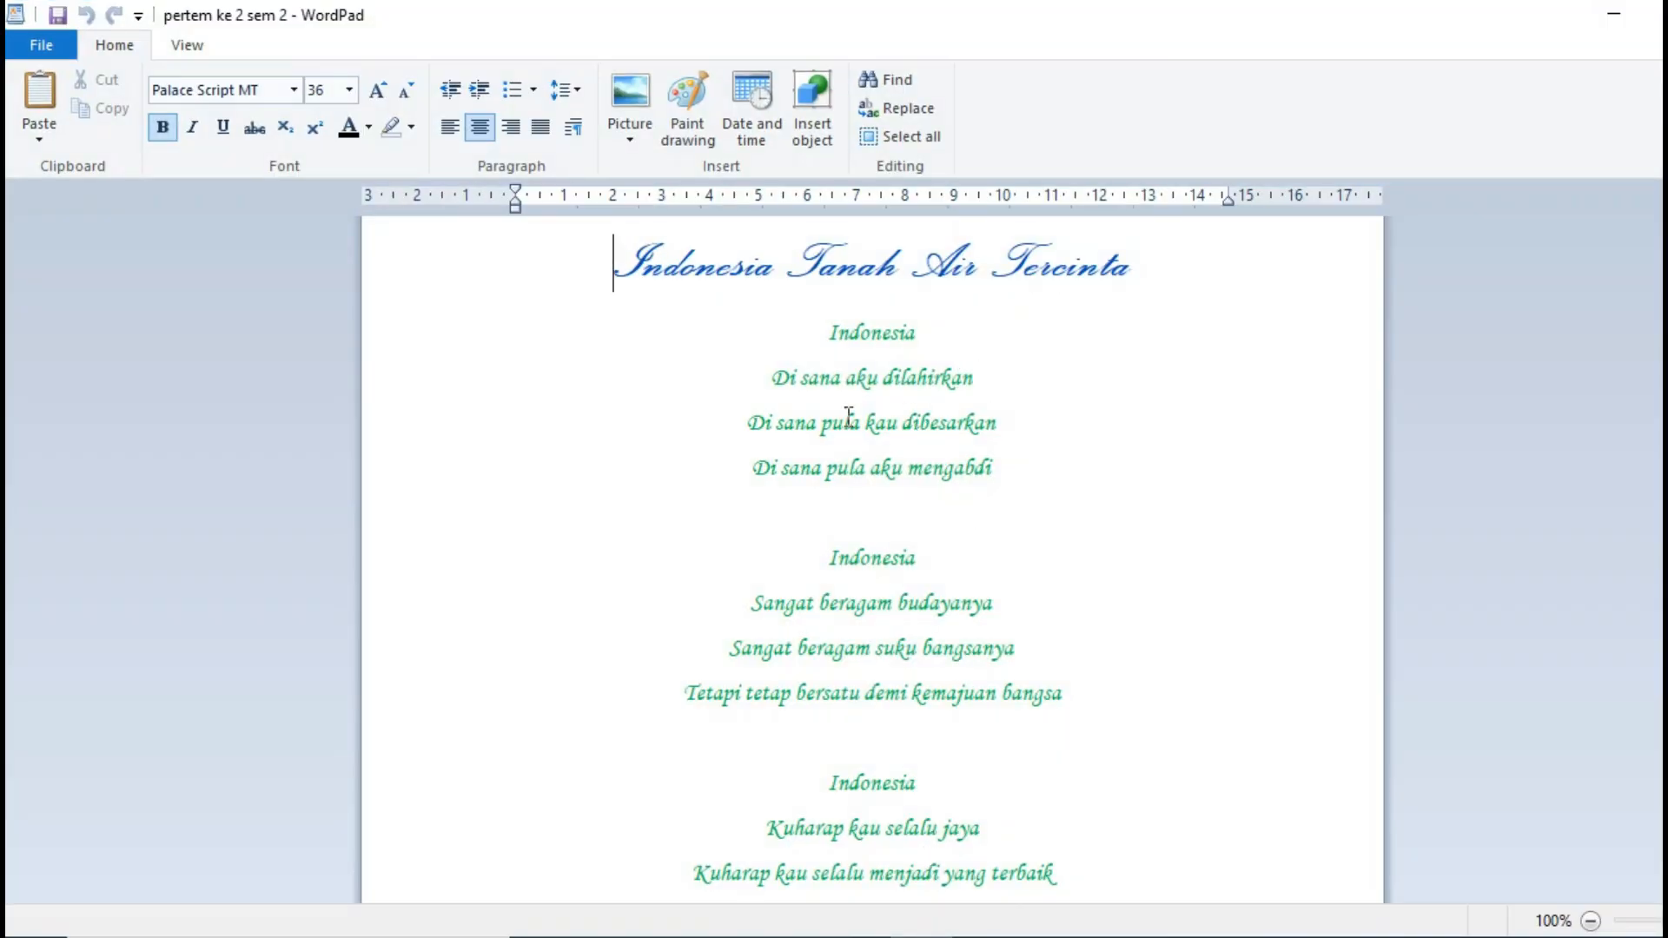
Step: Look over the formatted example poem and minimize its document window
{"action": "scroll", "coordinate": [1017, 609], "scroll_direction": "down", "scroll_amount": 2}
{"action": "scroll", "coordinate": [1017, 617], "scroll_direction": "up", "scroll_amount": 3}
{"action": "left_click", "coordinate": [1613, 14]}
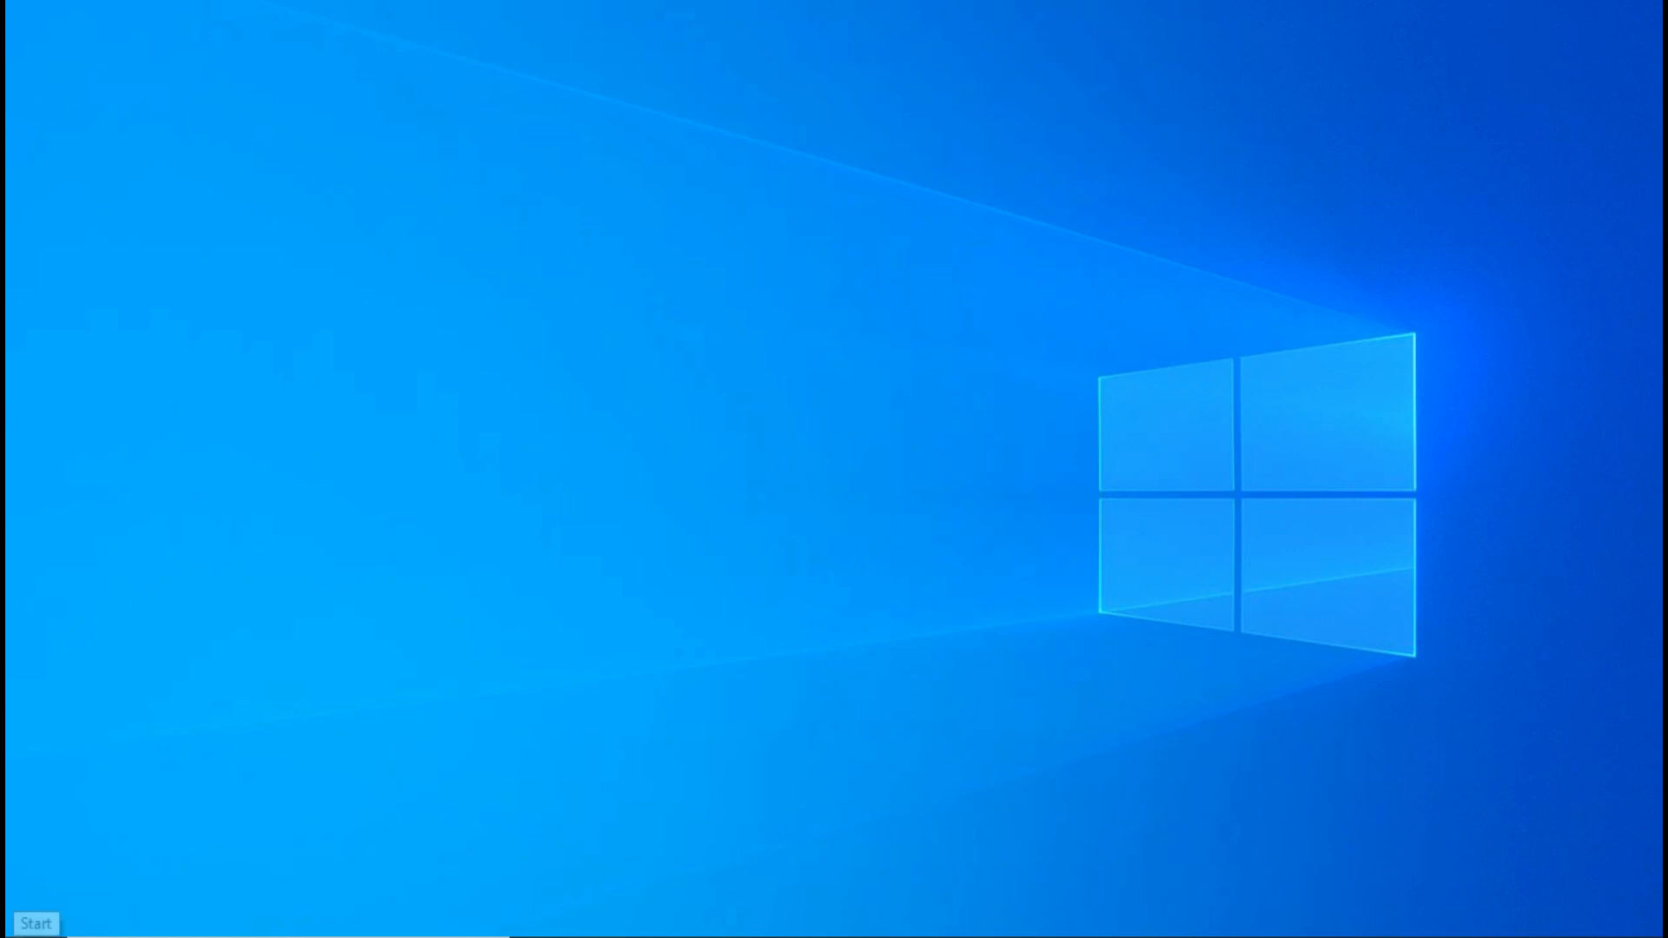
Step: Launch WordPad from the Windows Accessories group to get a new blank document
{"action": "left_click", "coordinate": [21, 933]}
{"action": "scroll", "coordinate": [305, 607], "scroll_direction": "down", "scroll_amount": 20}
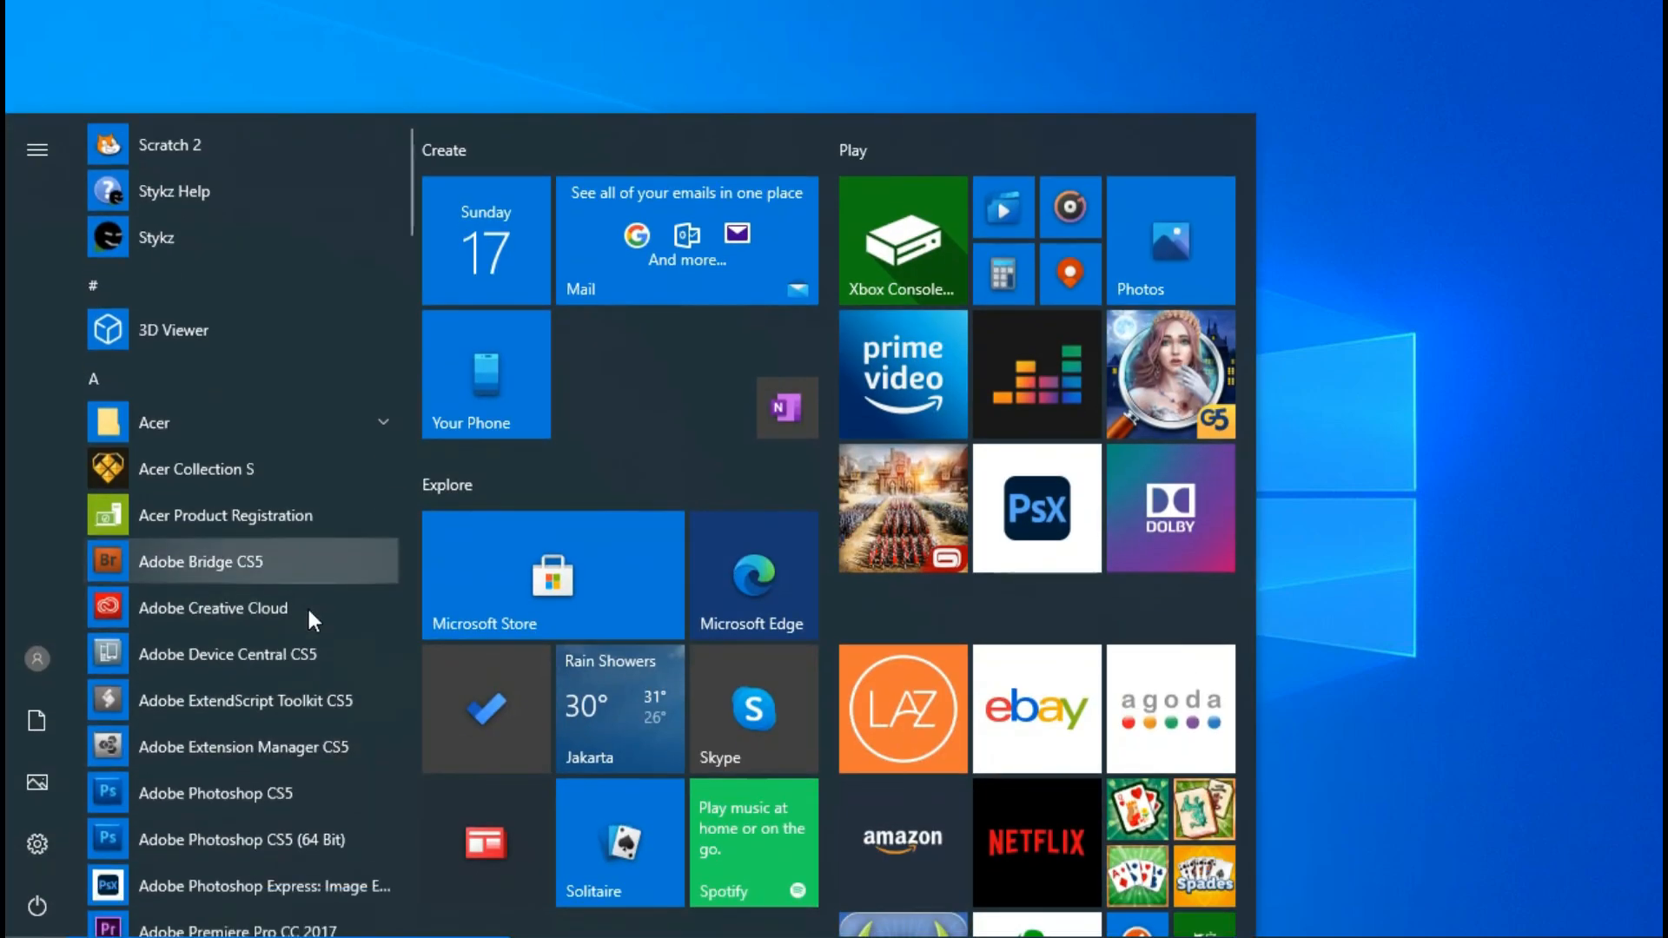
{"action": "scroll", "coordinate": [306, 611], "scroll_direction": "down", "scroll_amount": 20}
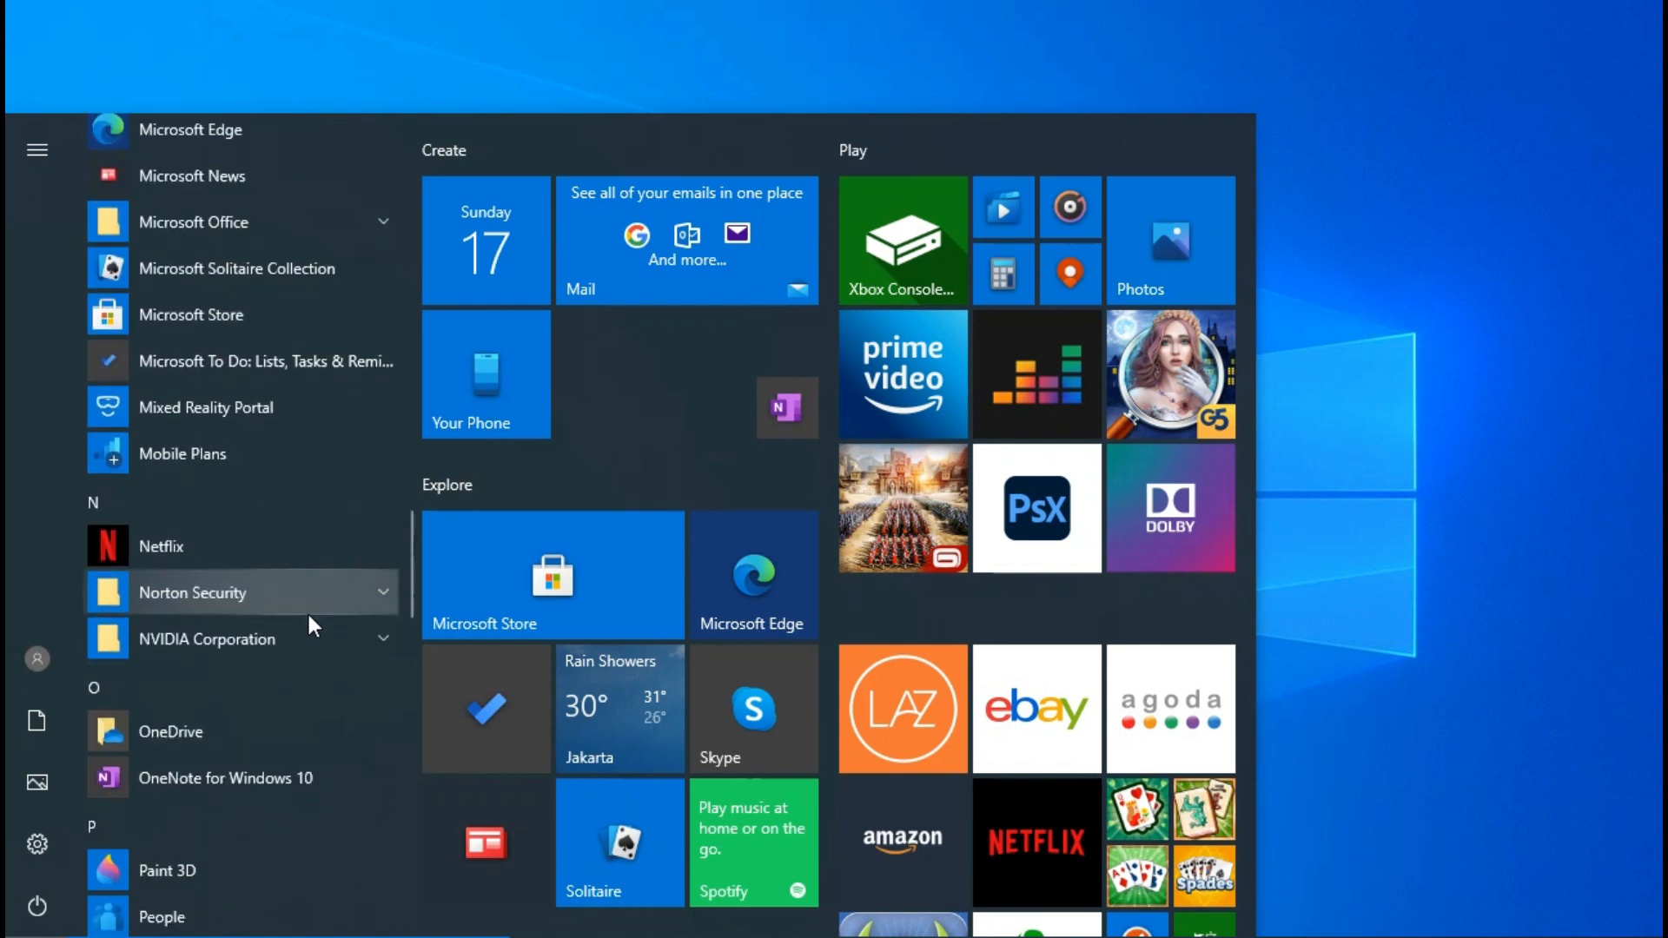
{"action": "scroll", "coordinate": [308, 612], "scroll_direction": "down", "scroll_amount": 5}
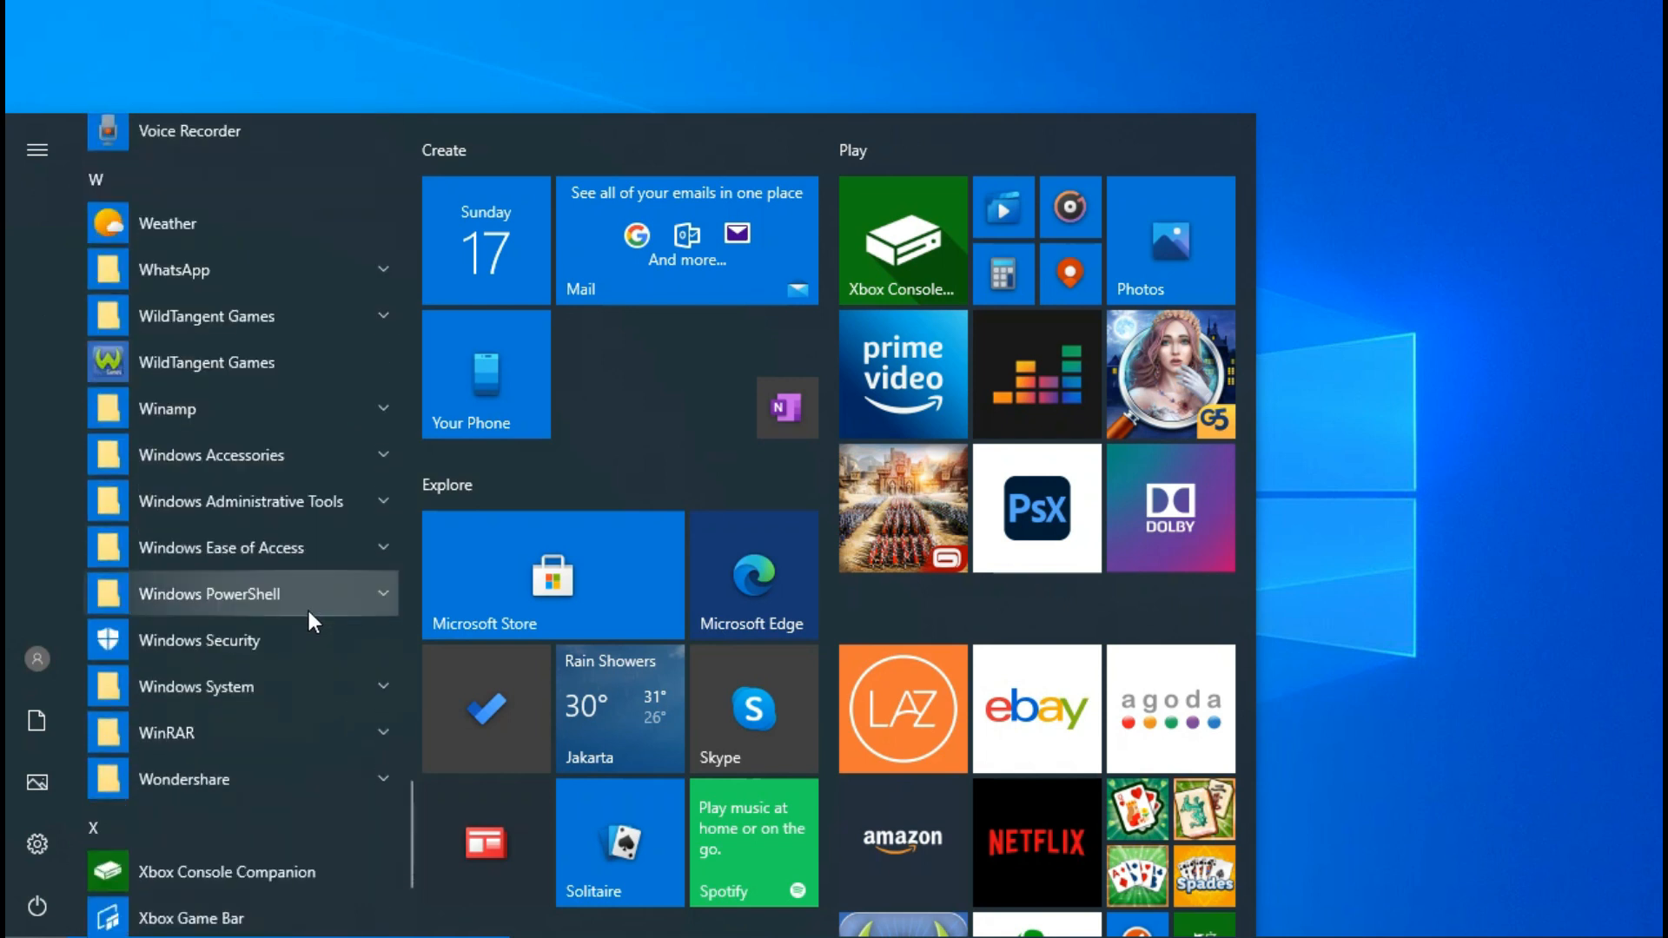
{"action": "left_click", "coordinate": [276, 456]}
{"action": "scroll", "coordinate": [279, 513], "scroll_direction": "down", "scroll_amount": 4}
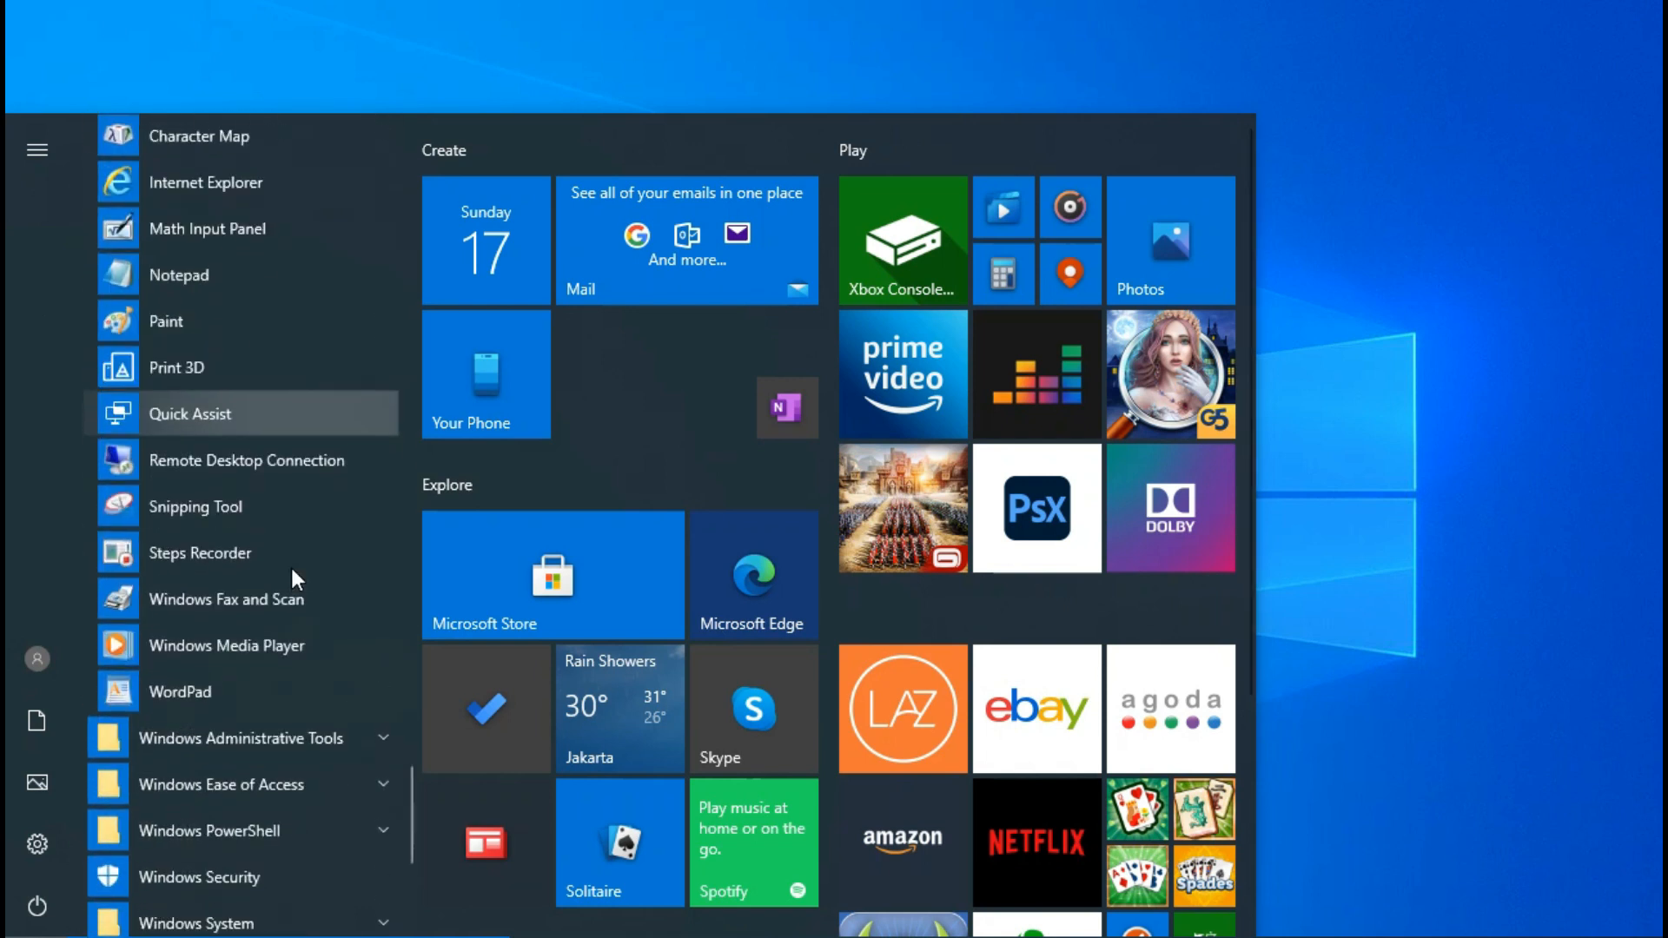
{"action": "left_click", "coordinate": [236, 690]}
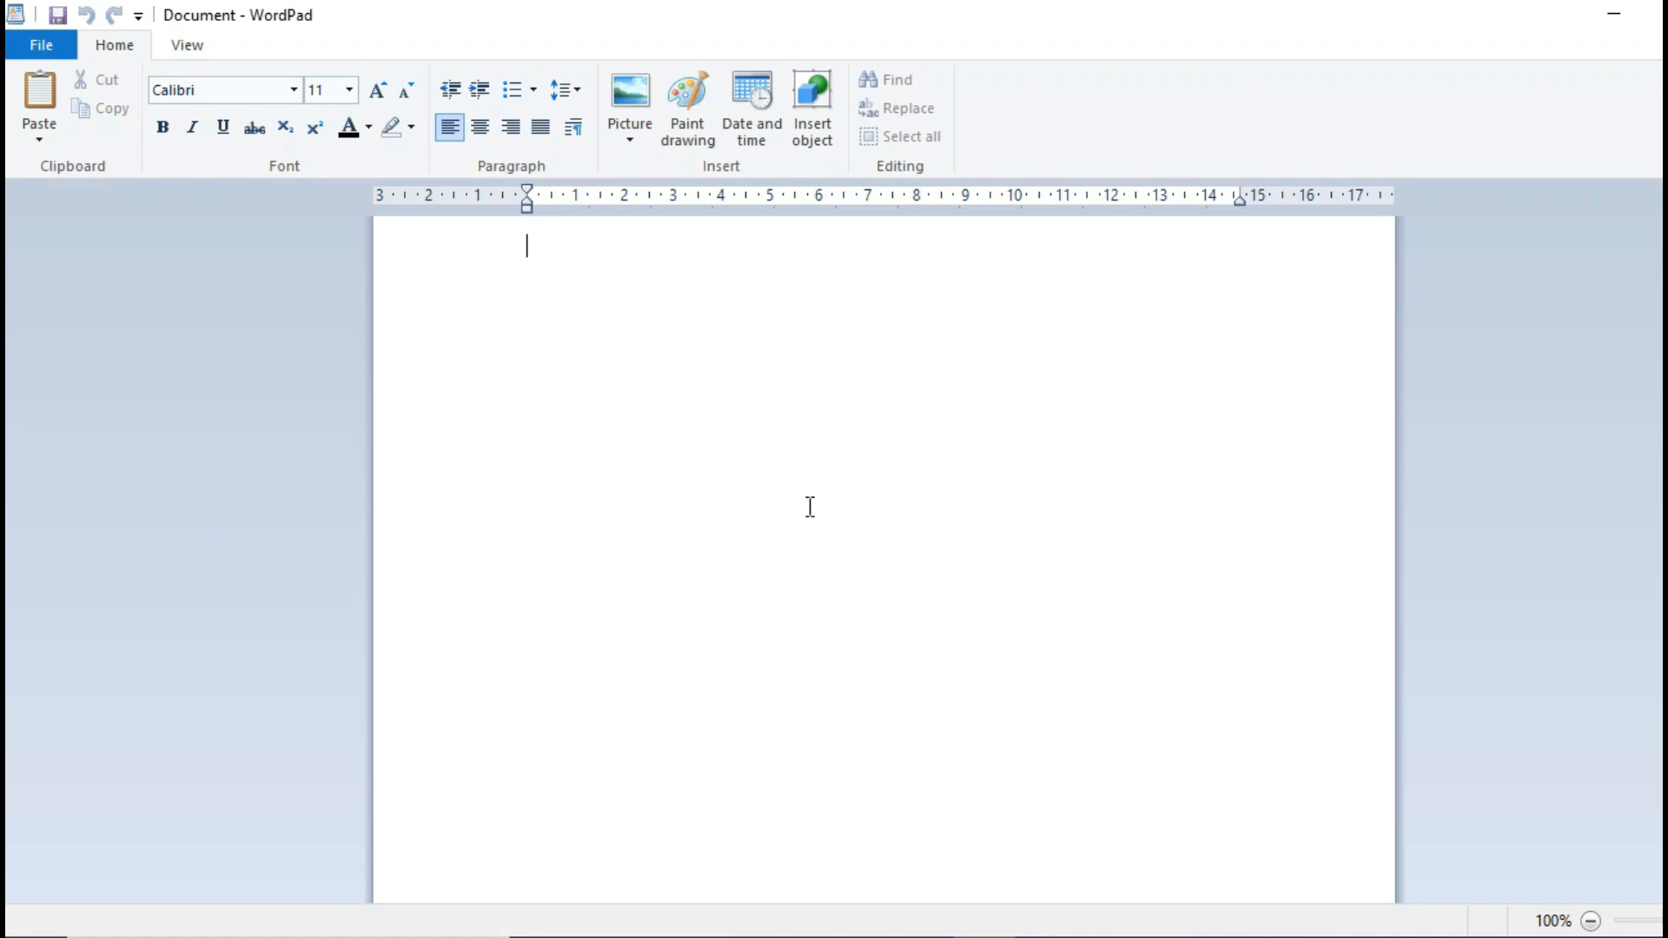
Step: Enter the poem title "Indonesia Tanah Air Tercinta" at the start of the blank document
{"action": "type", "text": "Ind"}
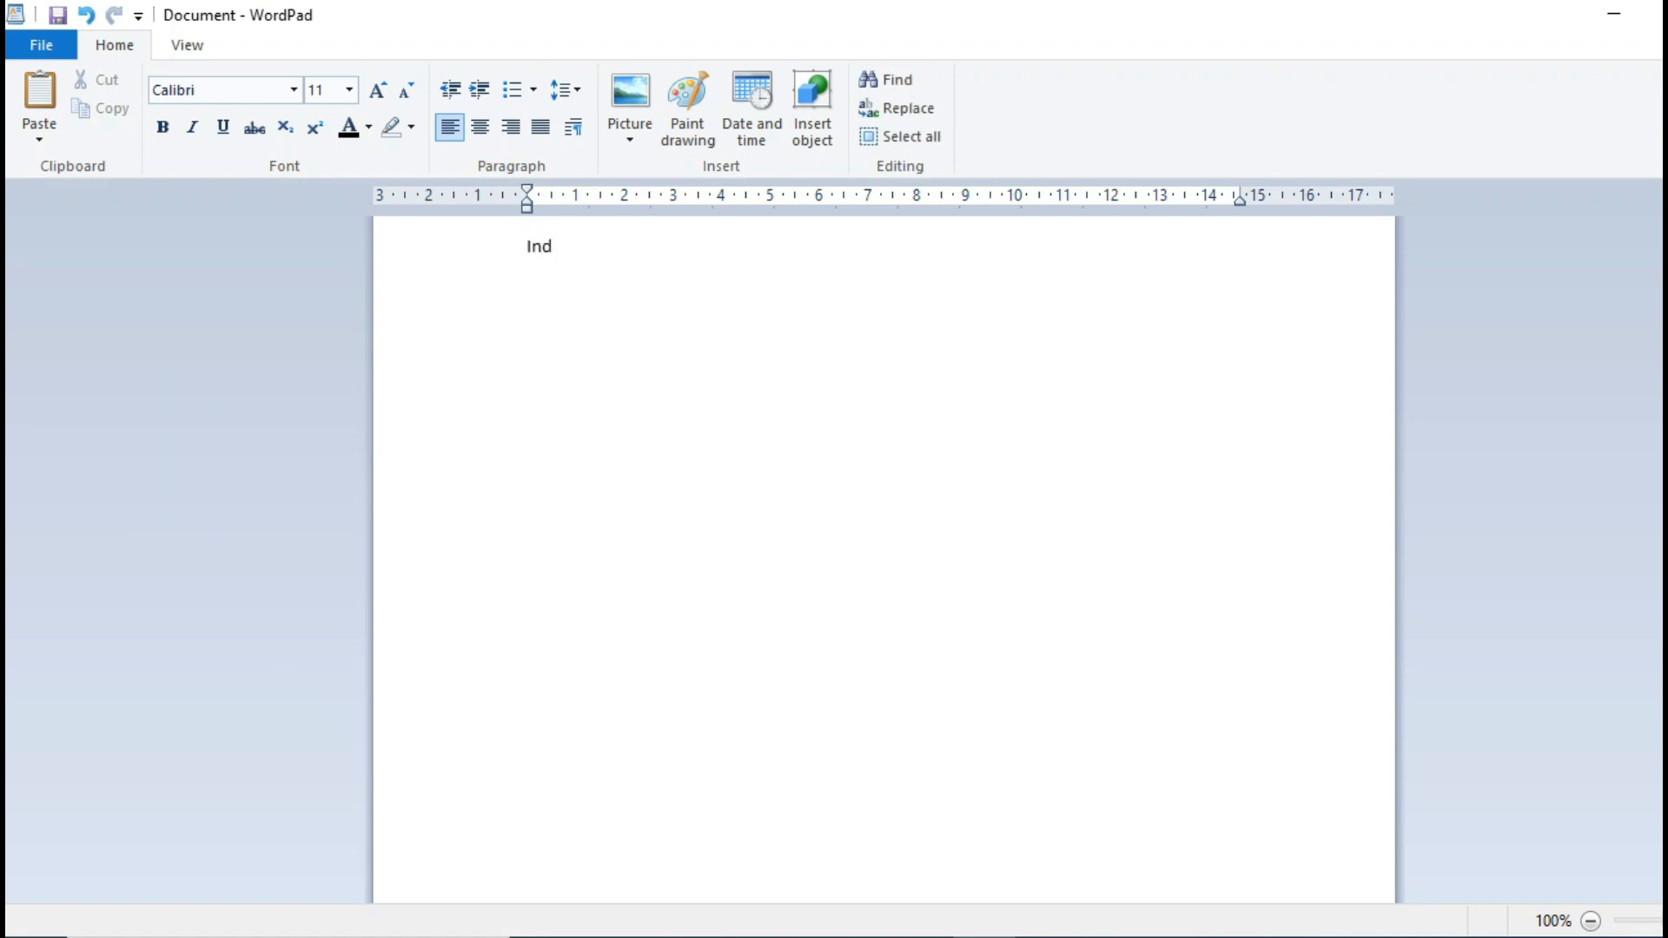
{"action": "type", "text": "onesia Tanah Air Ter"}
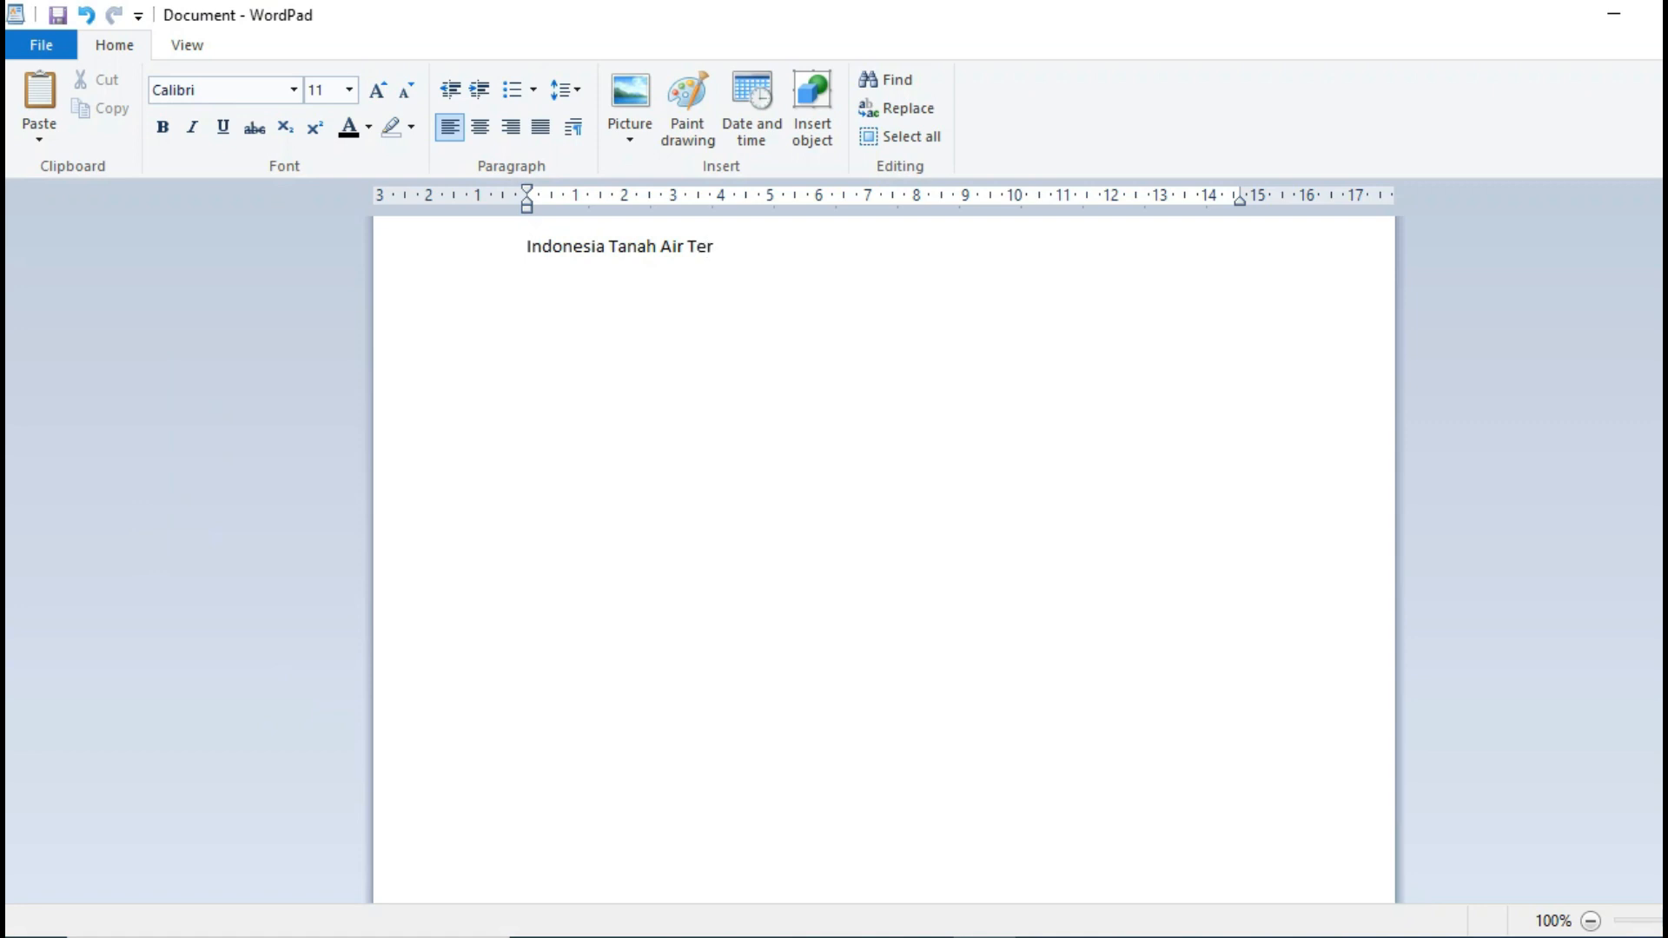
{"action": "type", "text": "cinta"}
{"action": "key", "text": "Return"}
Step: Enter "Indonesia" as the first line of the first stanza, one blank line below the title
{"action": "type", "text": "Indenesia"}
{"action": "key", "text": "BackSpace"}
{"action": "key", "text": "BackSpace"}
{"action": "key", "text": "BackSpace"}
{"action": "key", "text": "BackSpace"}
{"action": "key", "text": "BackSpace"}
{"action": "key", "text": "BackSpace"}
{"action": "type", "text": "onesia"}
{"action": "key", "text": "Return"}
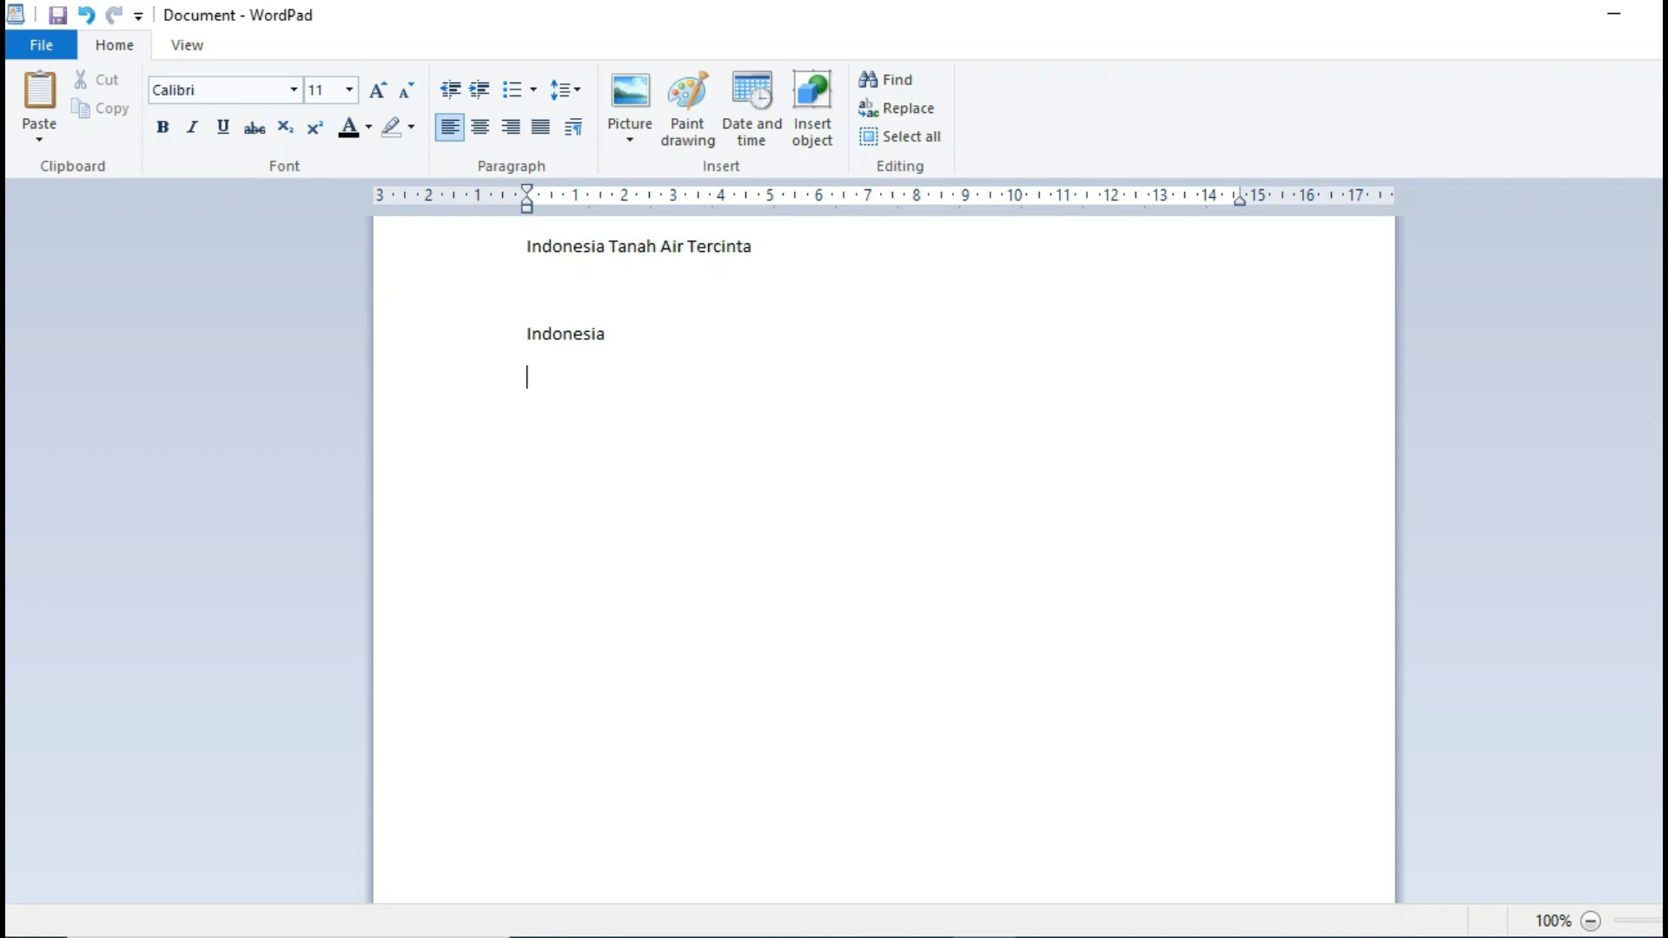
Step: Add the lines "Di sana aku dilahirkan", "Di sana pula aku dibesarkan" and "Di sana pula aku mengabdi", followed by a blank line
{"action": "type", "text": "Di sana aku dilahirkan"}
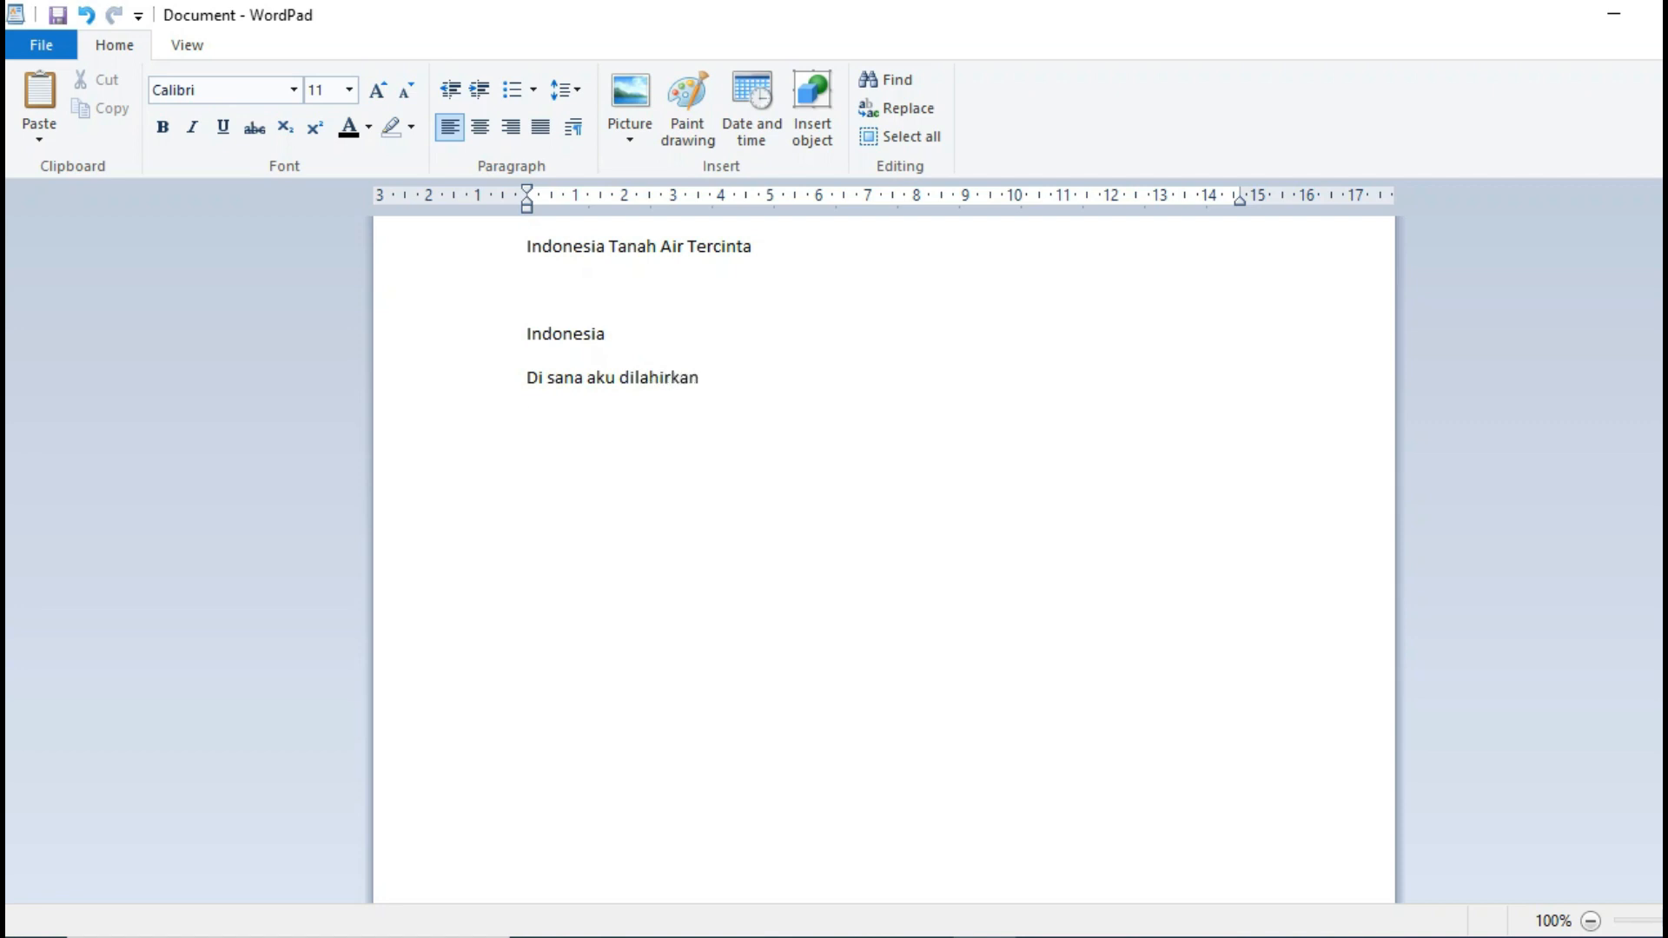
{"action": "key", "text": "Return"}
{"action": "type", "text": "Di sana pula aku dibesarkan"}
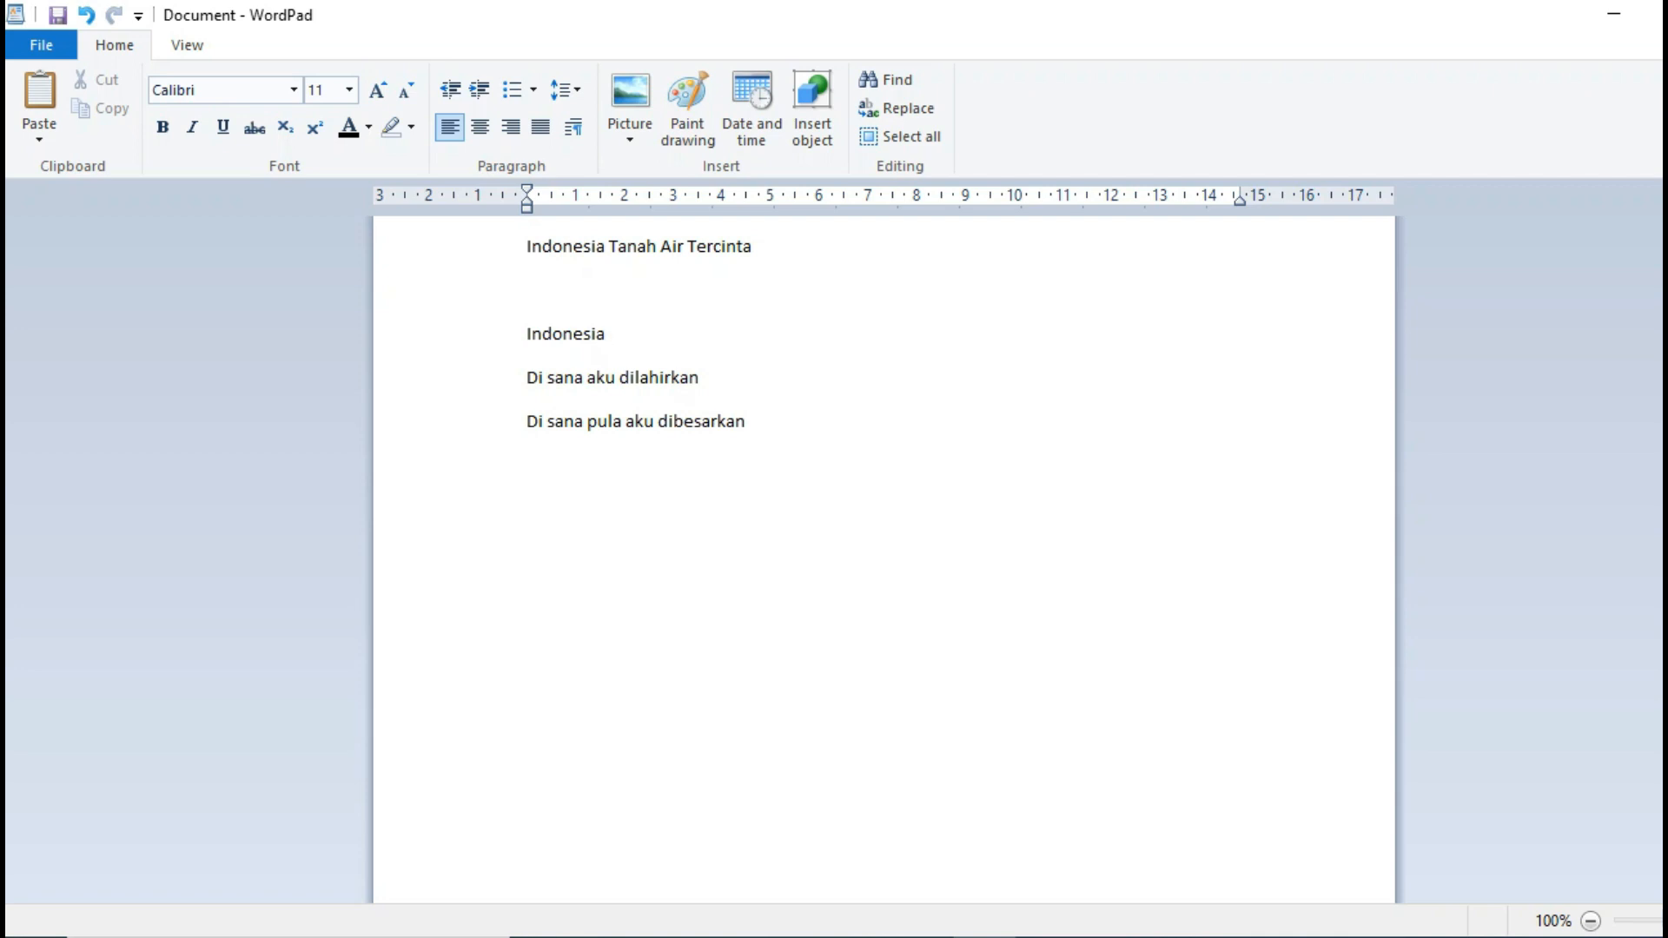
{"action": "type", "text": "Di sana pula aku mengabdi"}
{"action": "key", "text": "Return"}
{"action": "key", "text": "Return"}
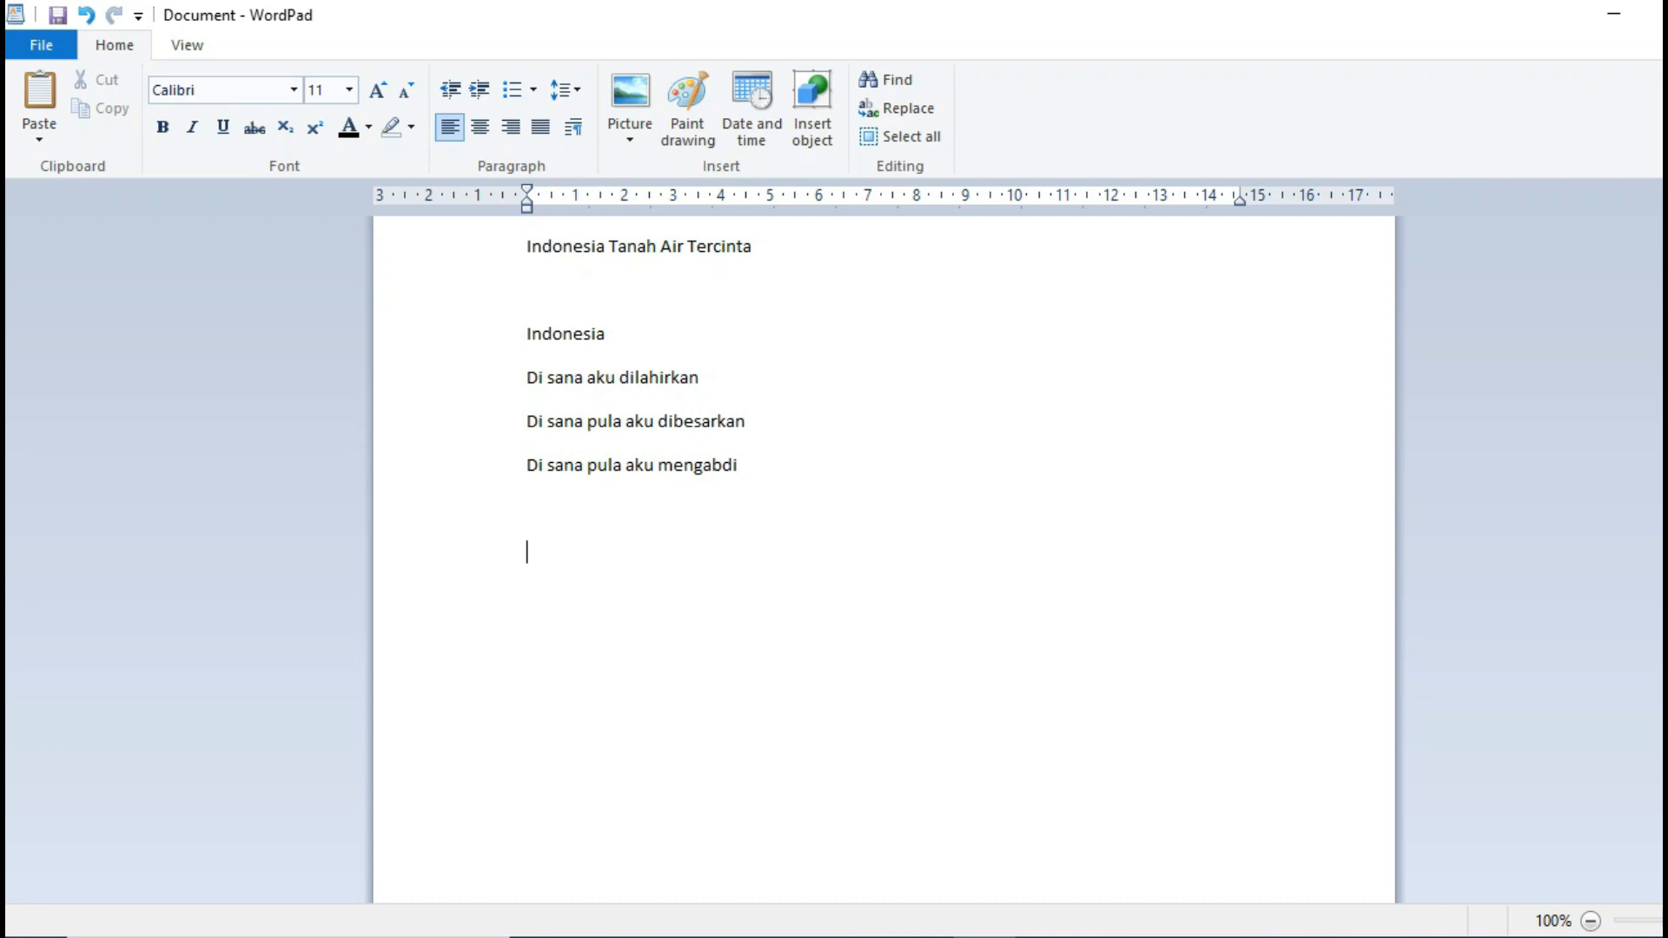
Step: Start the second stanza with the lines "Indonesia" and "Sangat beragam budayanya"
{"action": "type", "text": "Indonesia"}
{"action": "key", "text": "Return"}
{"action": "type", "text": "Sangat ber"}
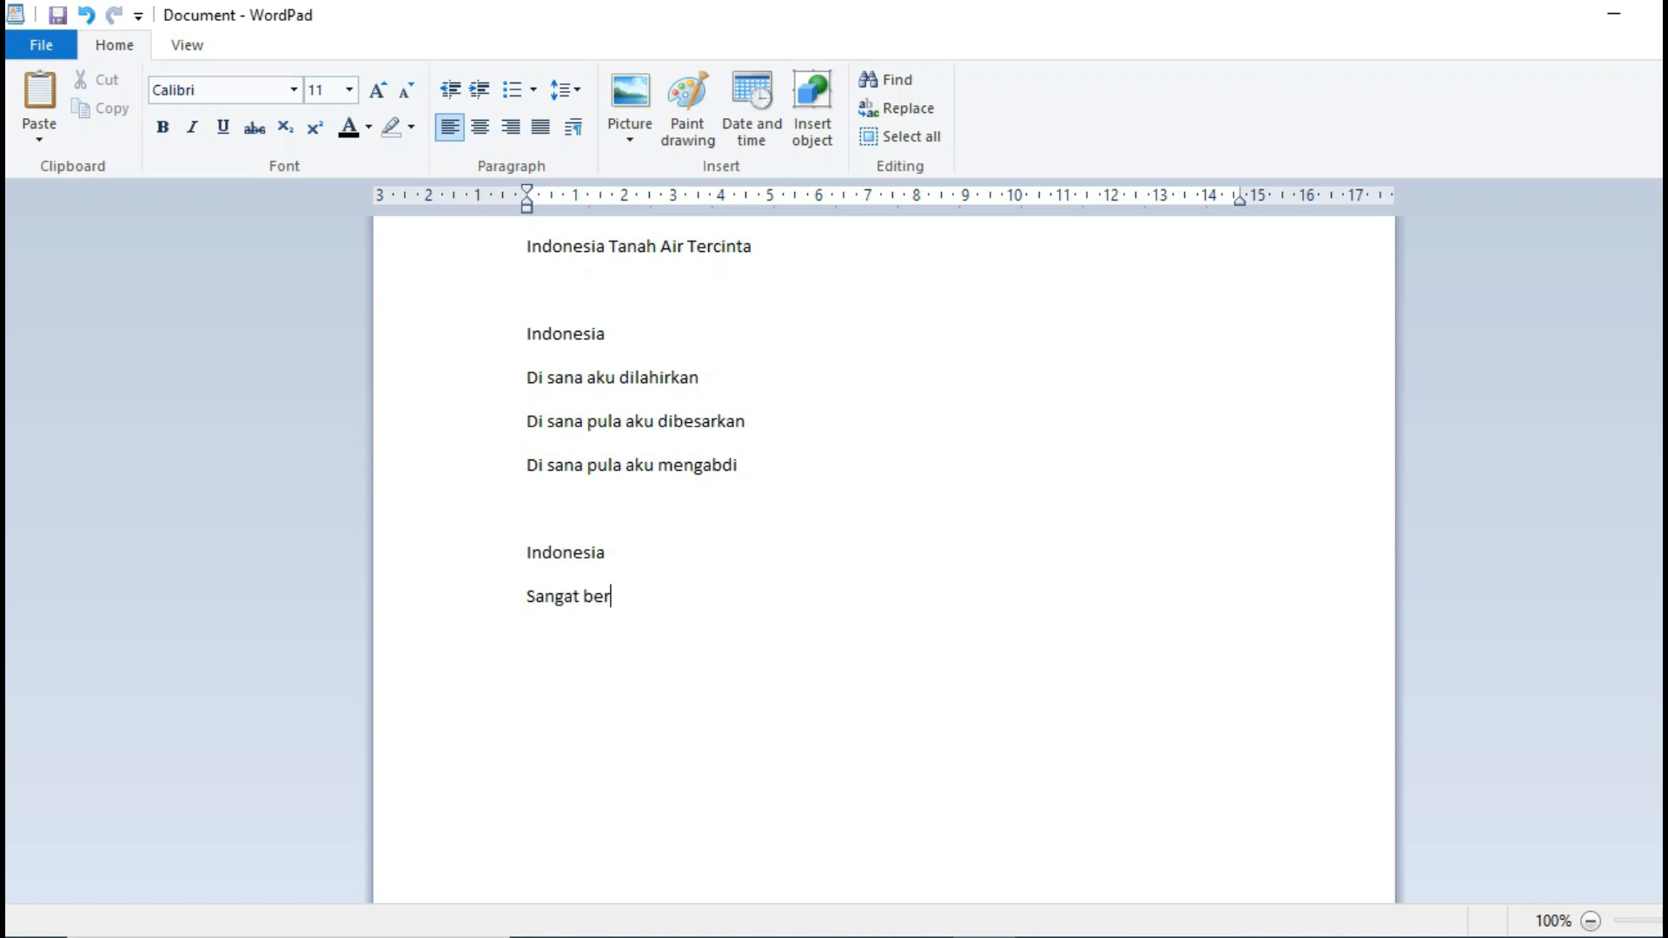
{"action": "type", "text": "agam budayanya"}
{"action": "key", "text": "Return"}
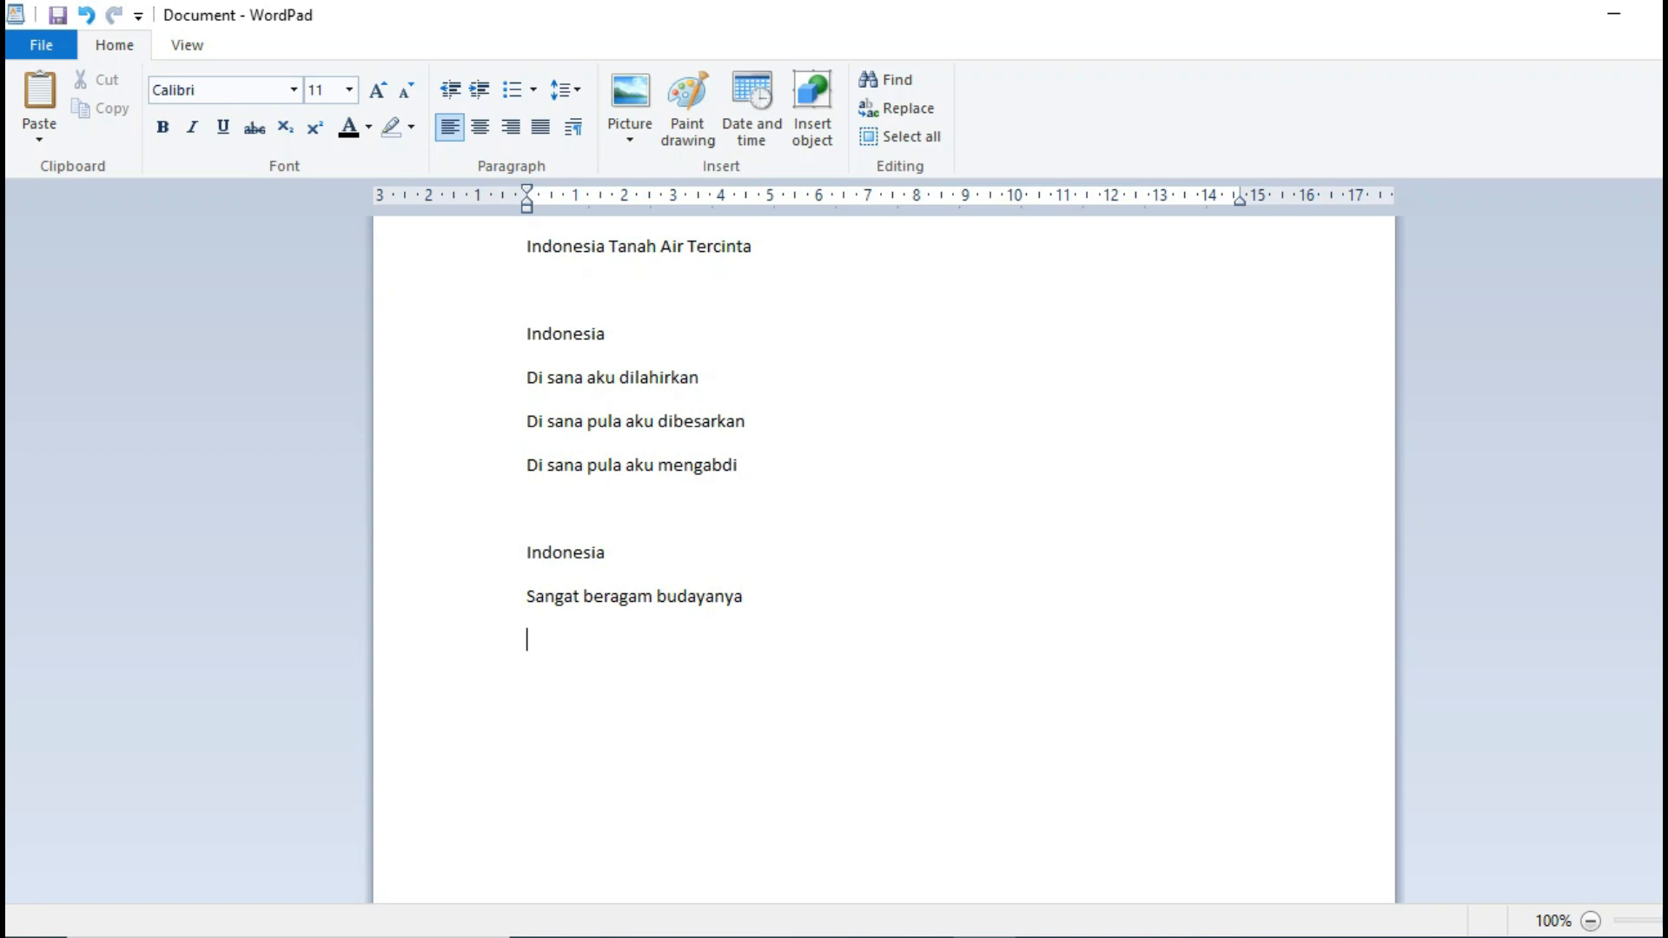
Step: Finish the second stanza with "Sangat beragam suku bangsanya" and "Tetapi tetap bersatu demi kemajuan bangsa", followed by a blank line
{"action": "type", "text": "Sangat beragam suk"}
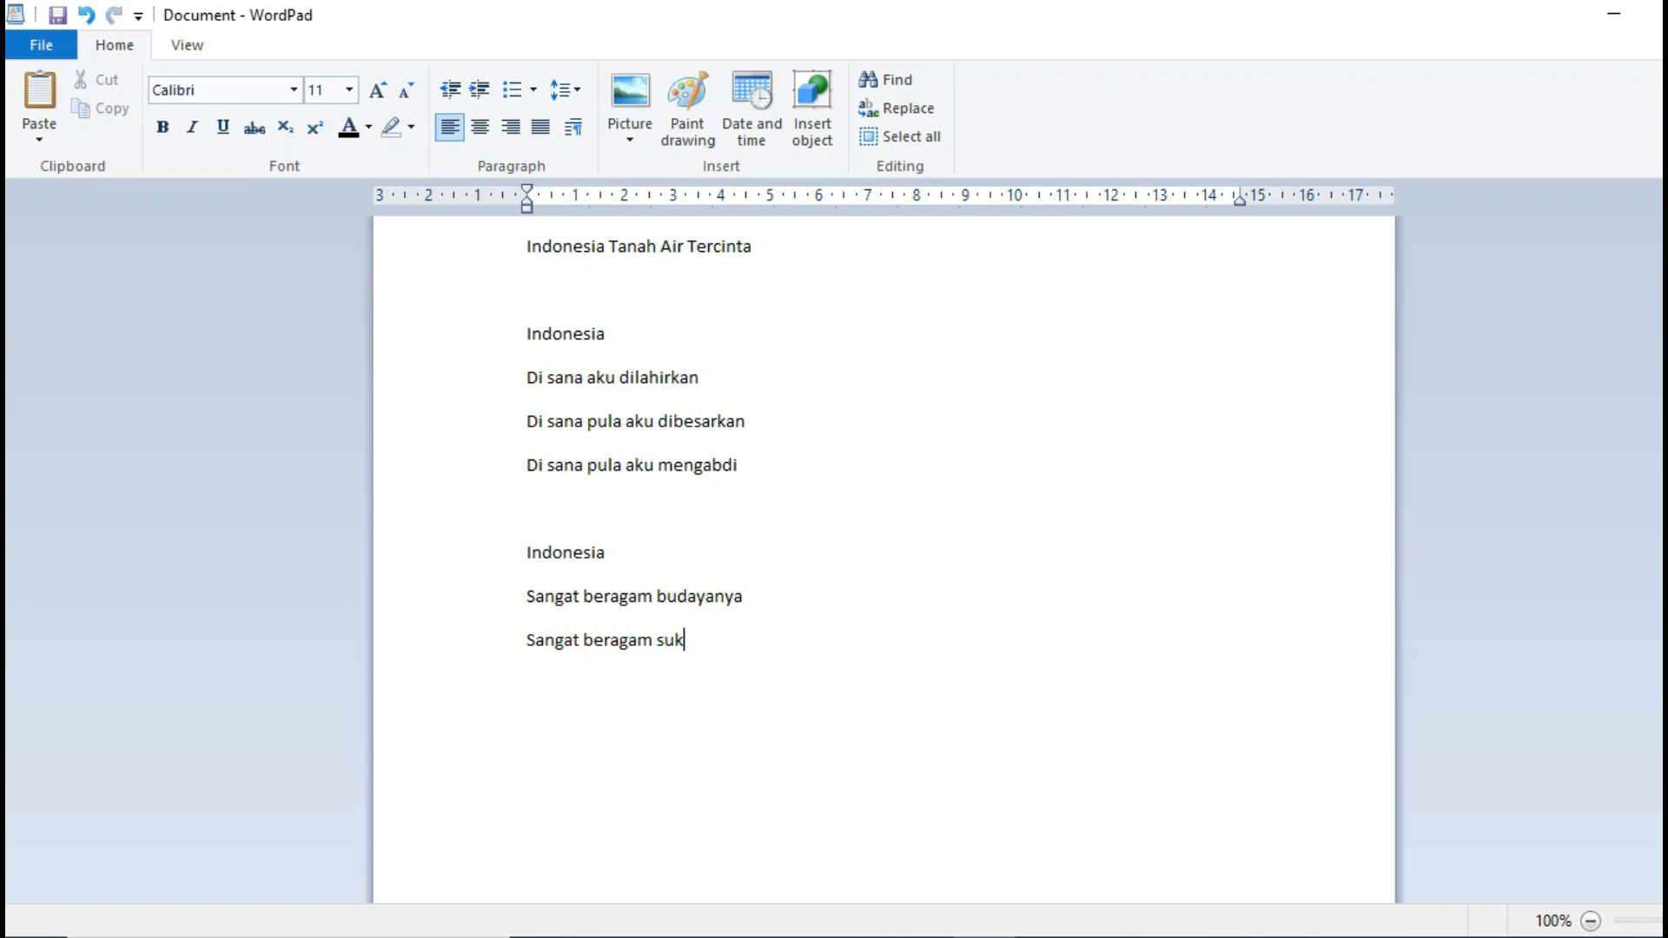
{"action": "type", "text": "u bangsanya"}
{"action": "key", "text": "Return"}
{"action": "type", "text": "Tetap"}
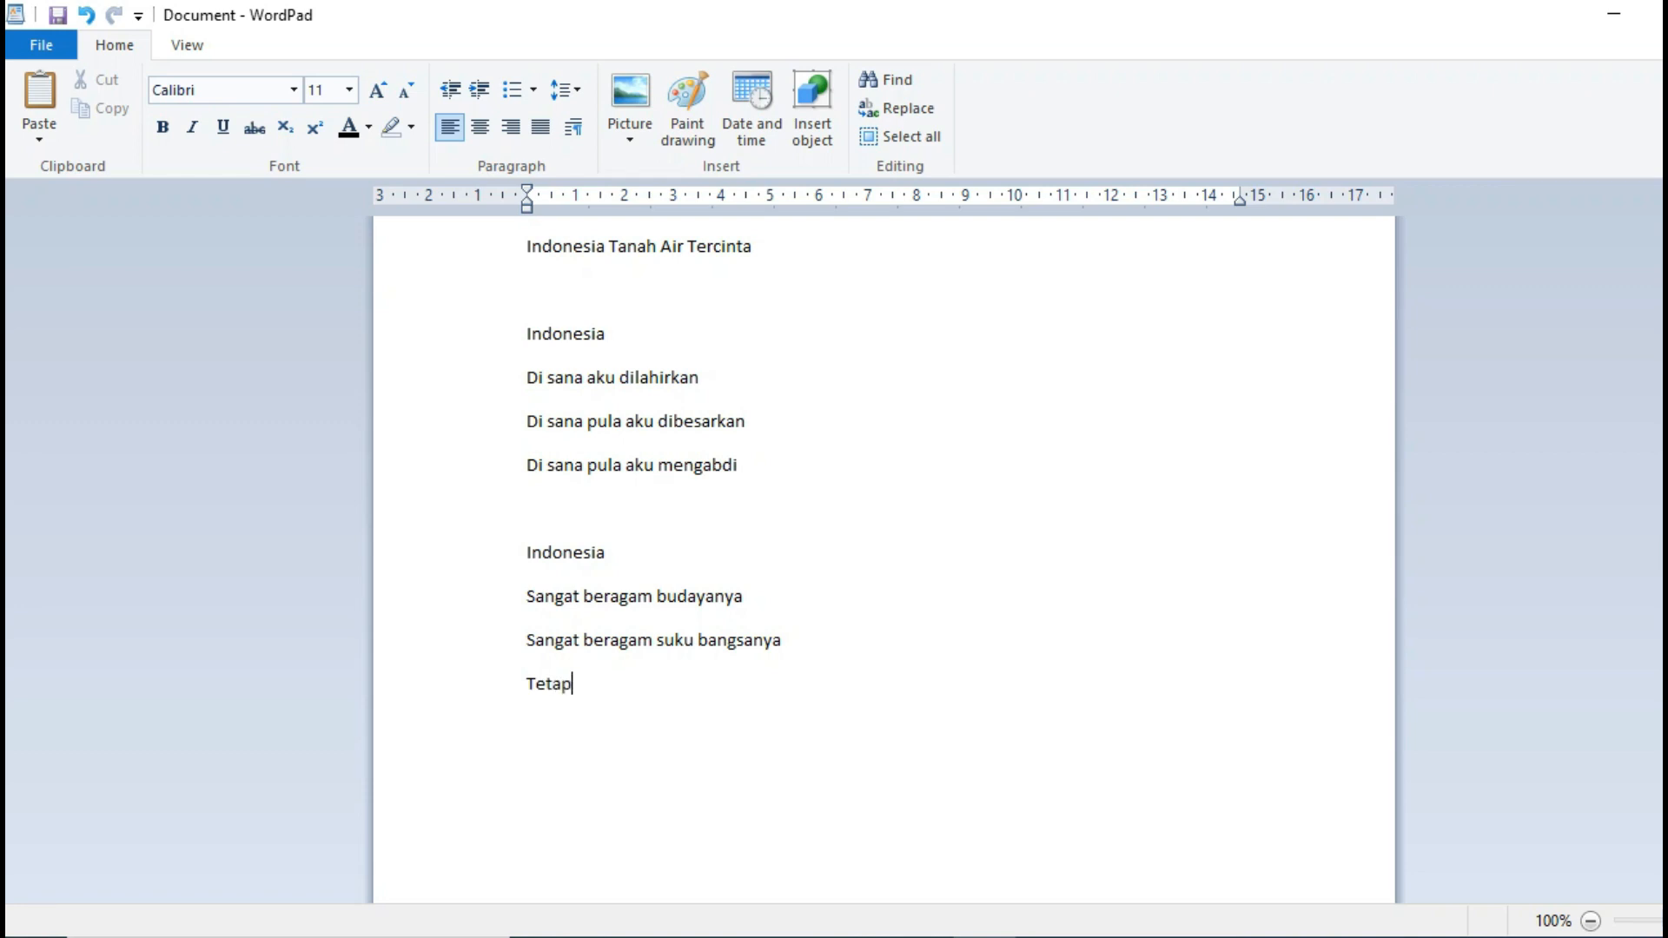
{"action": "type", "text": "i tetap bersatu demi "}
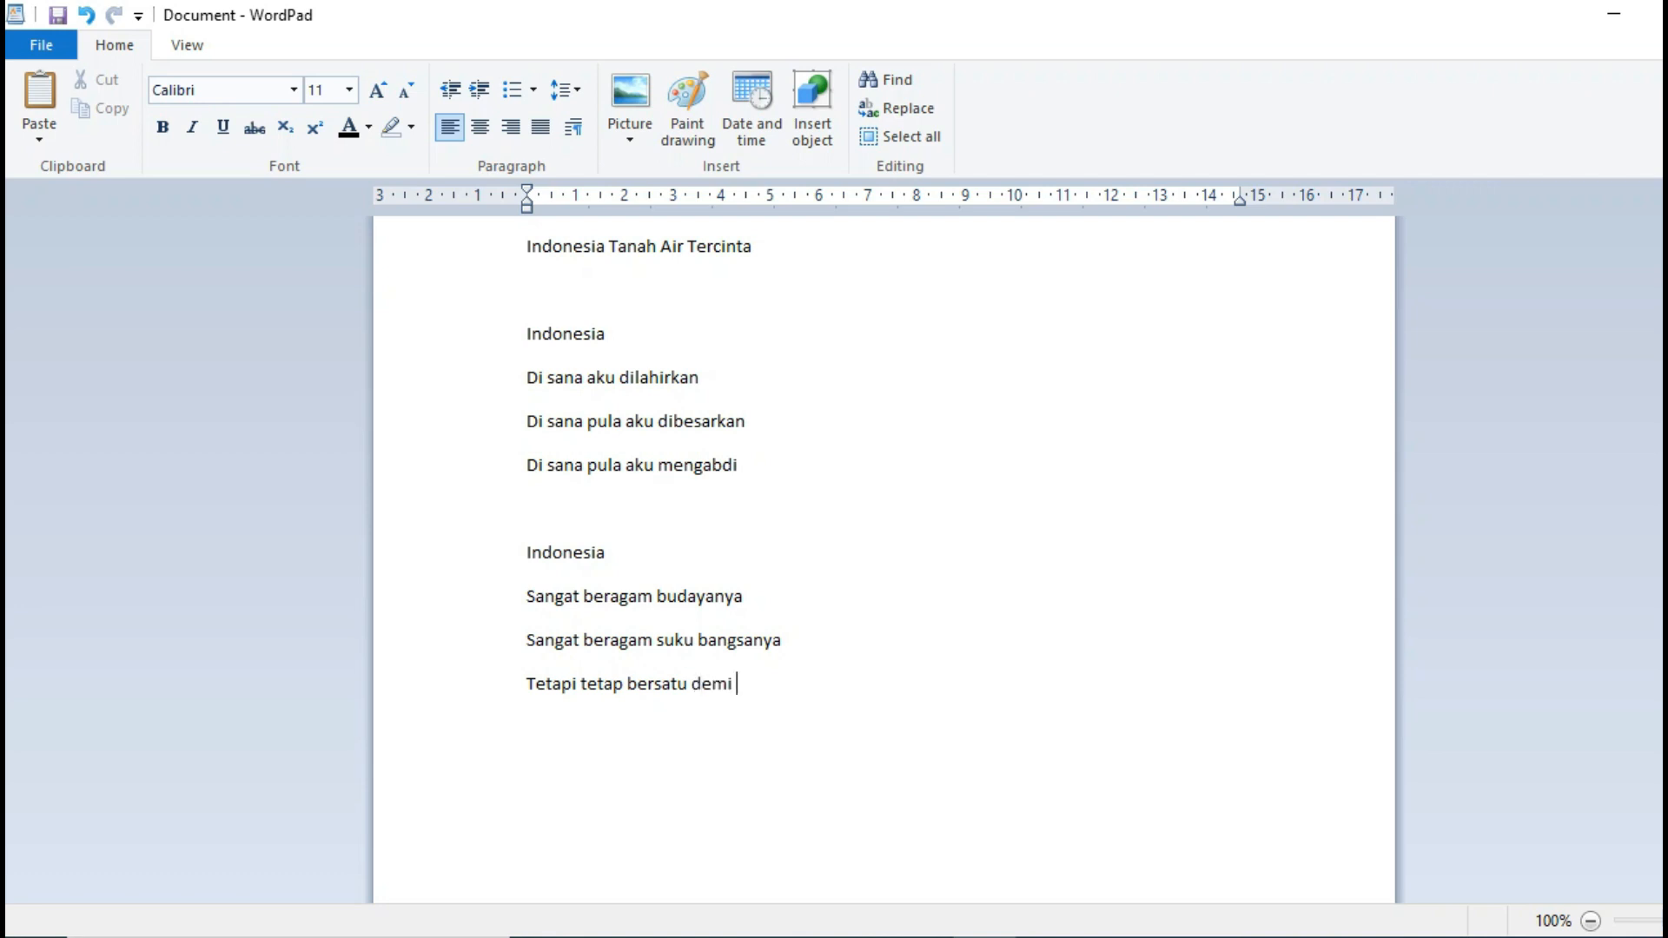
{"action": "type", "text": "kemajuan bangsa"}
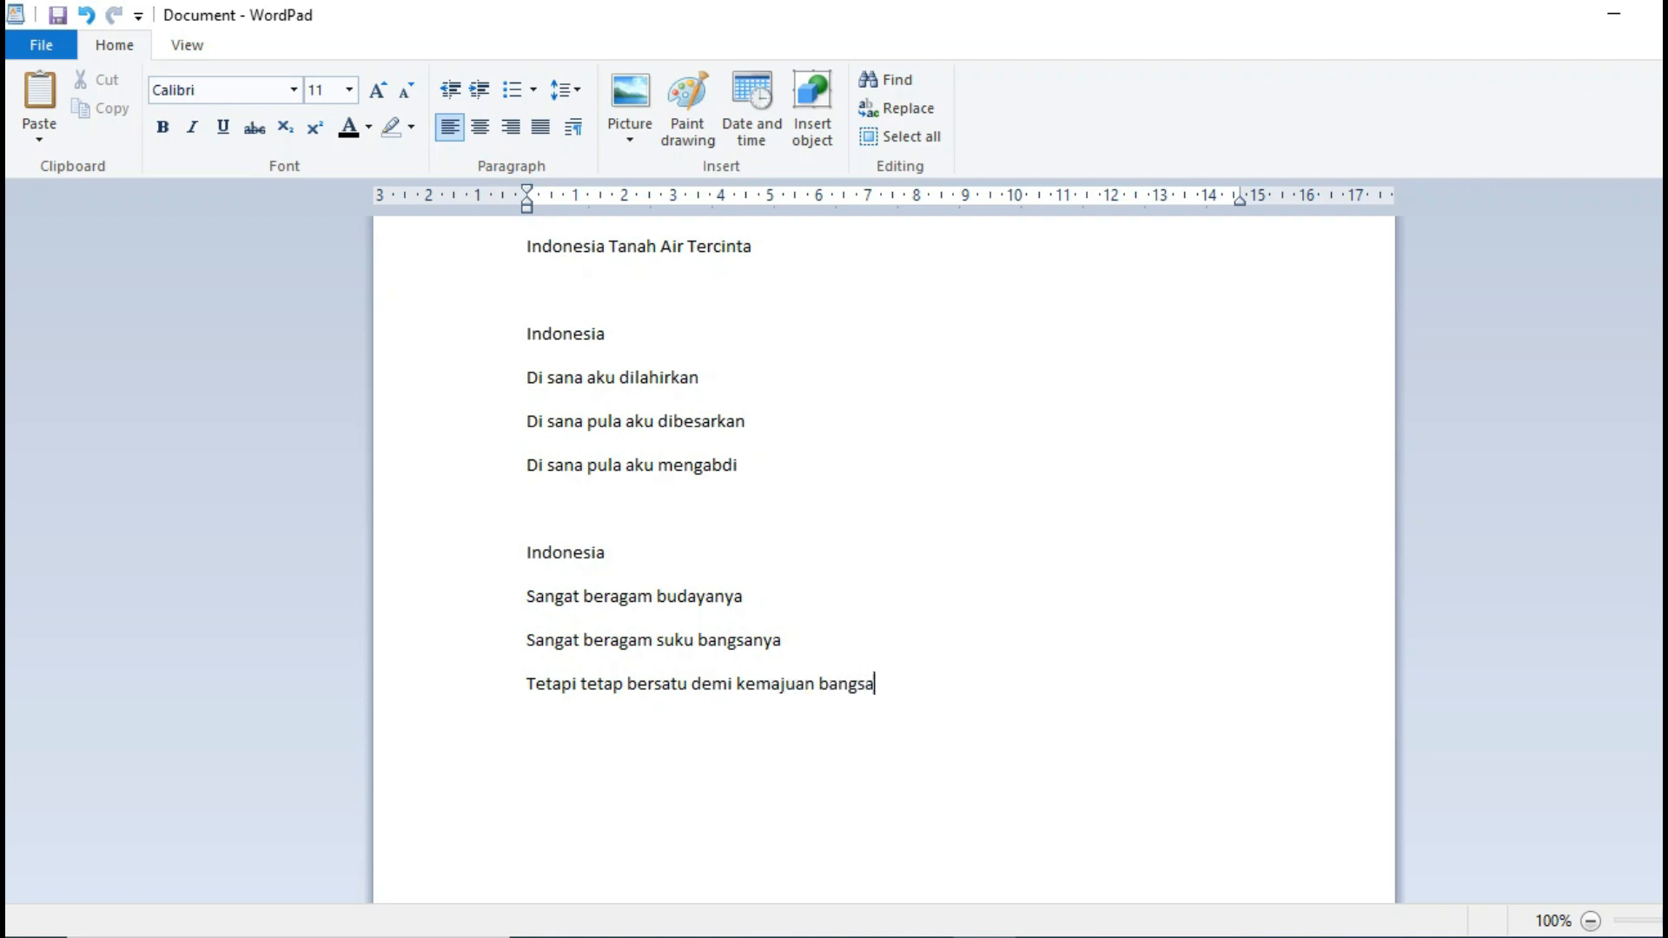
{"action": "key", "text": "Return"}
{"action": "key", "text": "Return"}
Step: Write the third stanza with the lines "Indonesia", "Kuharap kau selalu jaya" and "Kuharap kau selalu menjadi yang terbaik"
{"action": "type", "text": "Indonesia"}
{"action": "key", "text": "Return"}
{"action": "type", "text": "Kuharap "}
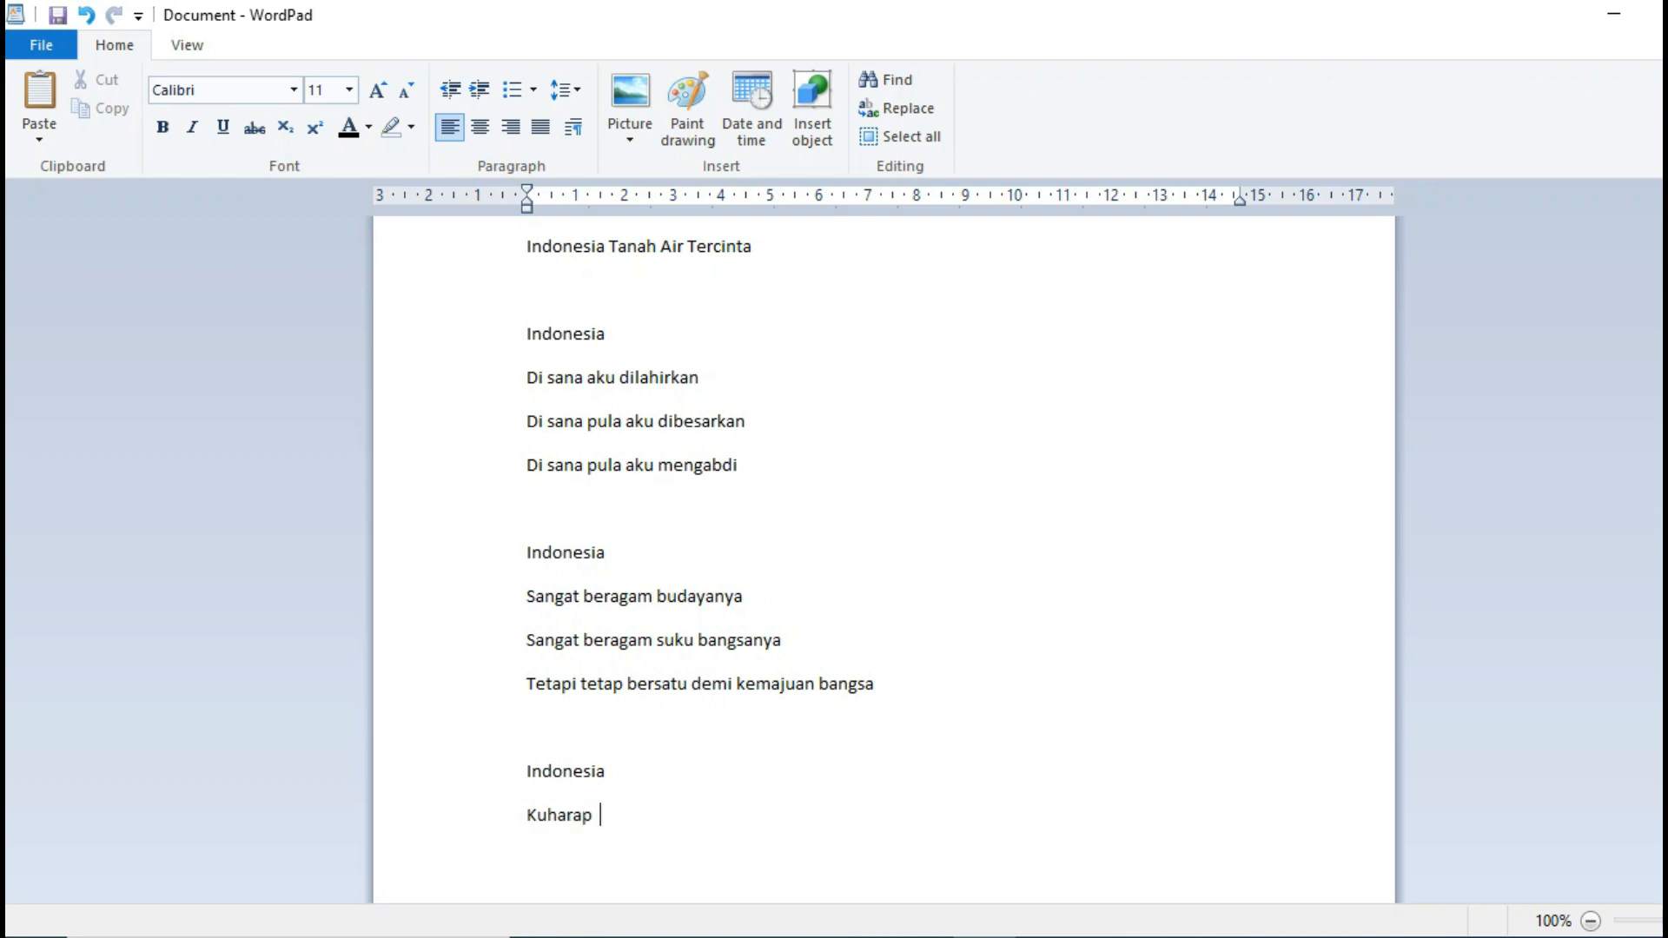
{"action": "type", "text": " kau selalu jaya"}
{"action": "key", "text": "Return"}
{"action": "type", "text": "Ku"}
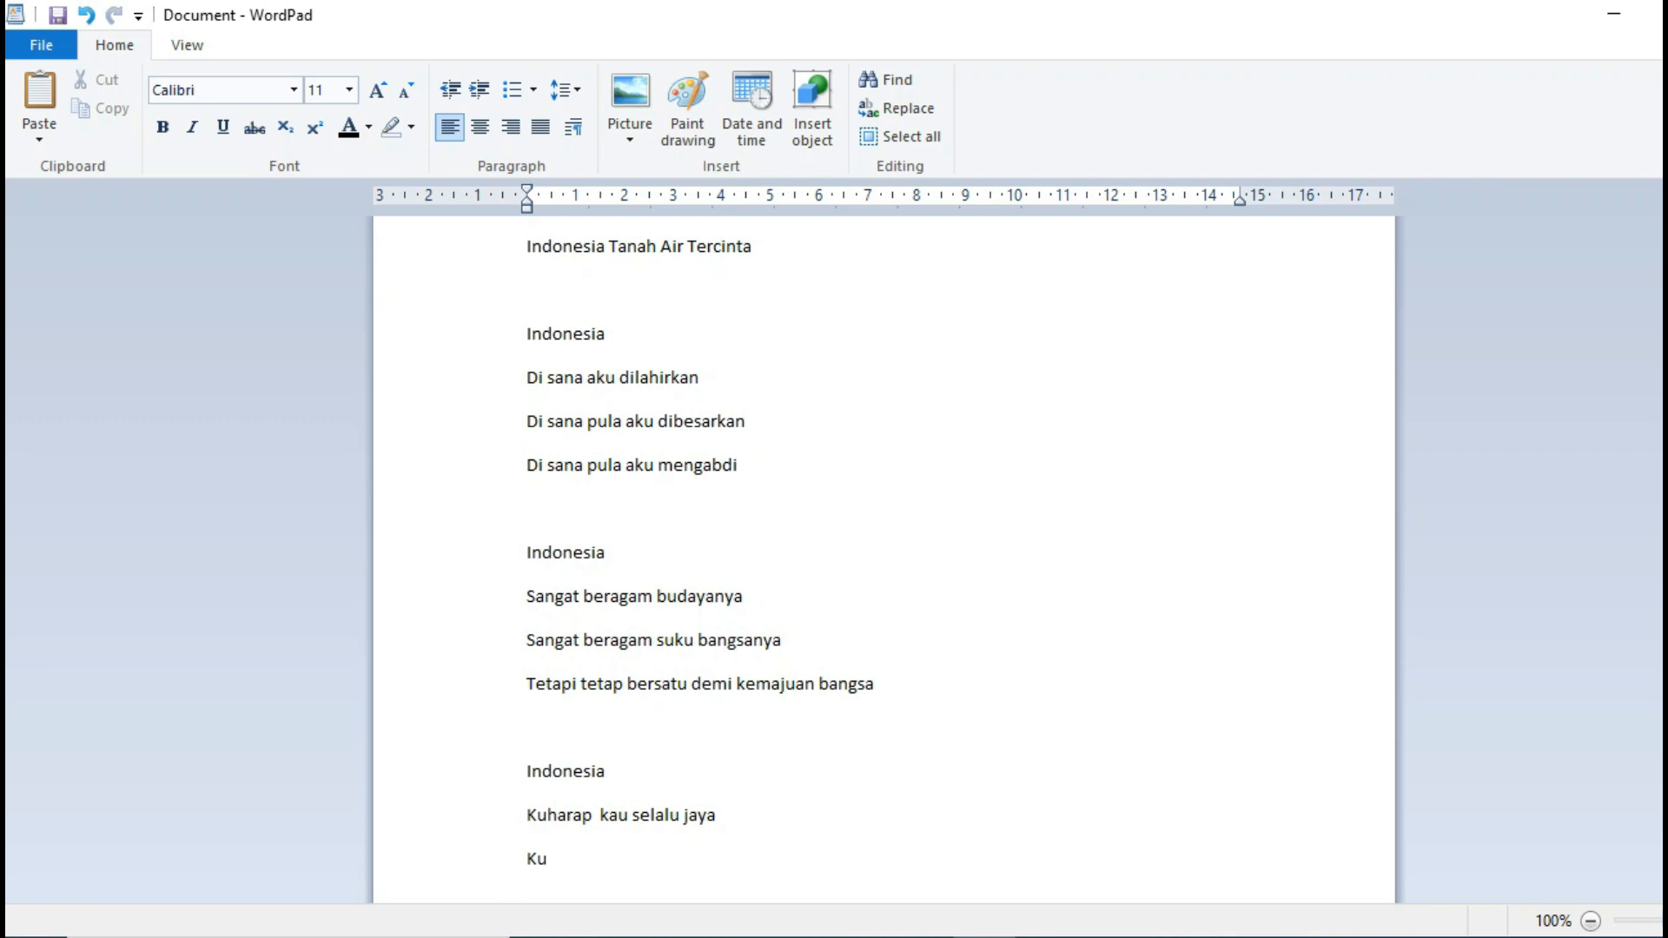
{"action": "type", "text": "harap kau selalu menjadi "}
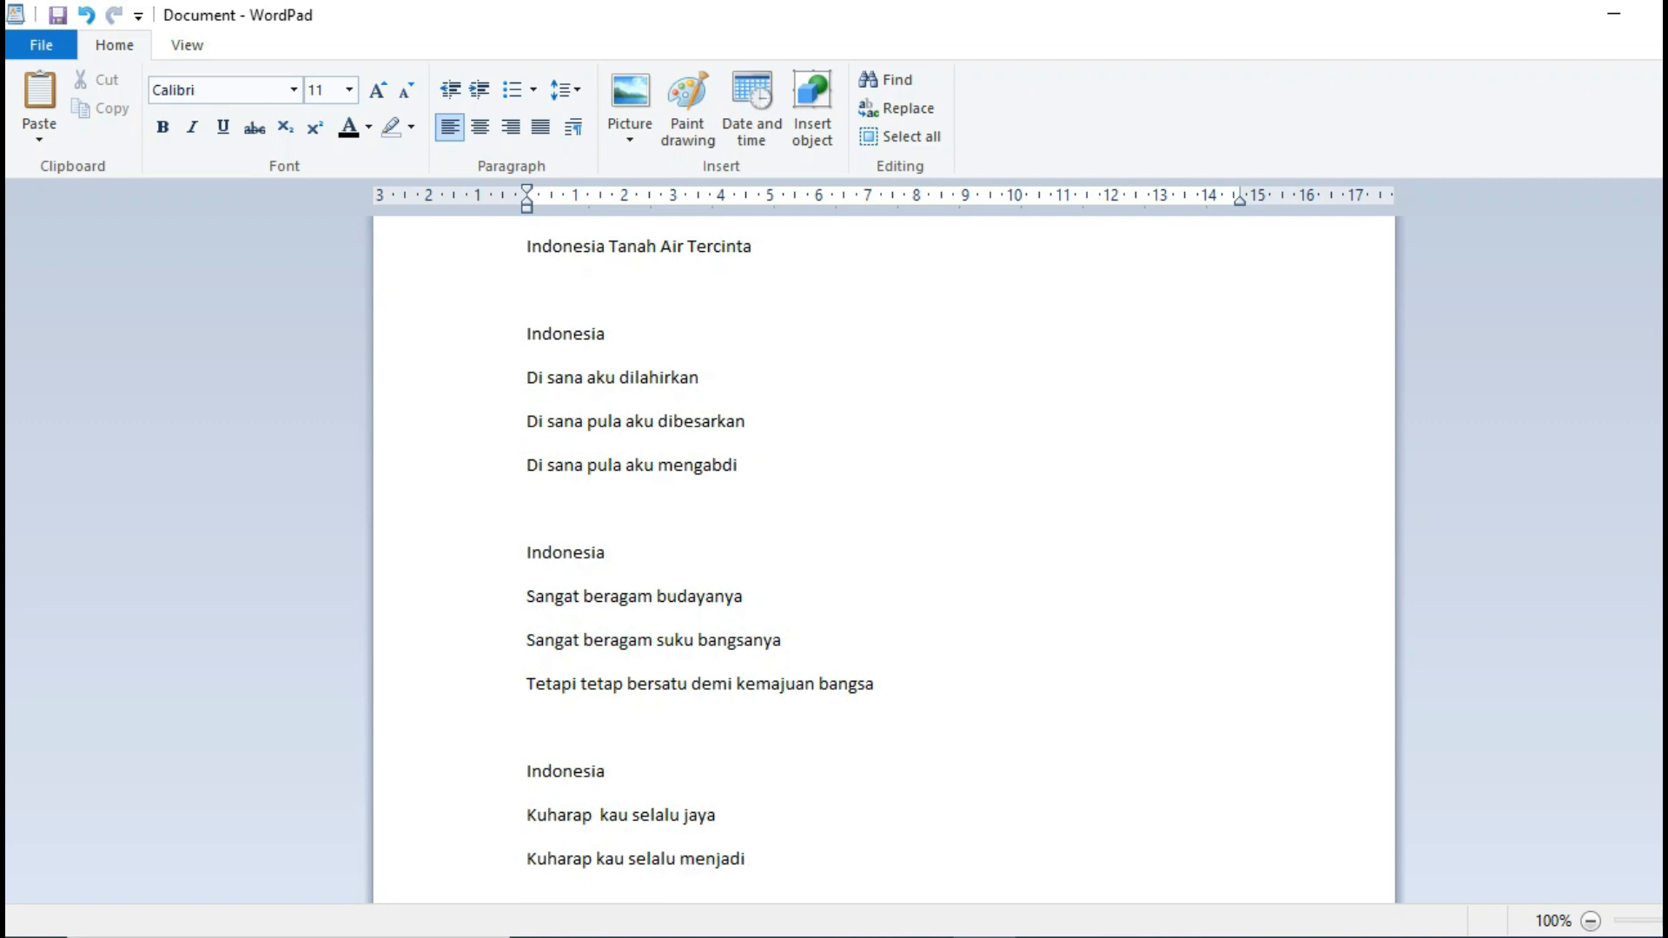
{"action": "type", "text": "yang terbaik"}
{"action": "left_click", "coordinate": [991, 777]}
{"action": "left_click_drag", "start_coordinate": [517, 253], "coordinate": [839, 873]}
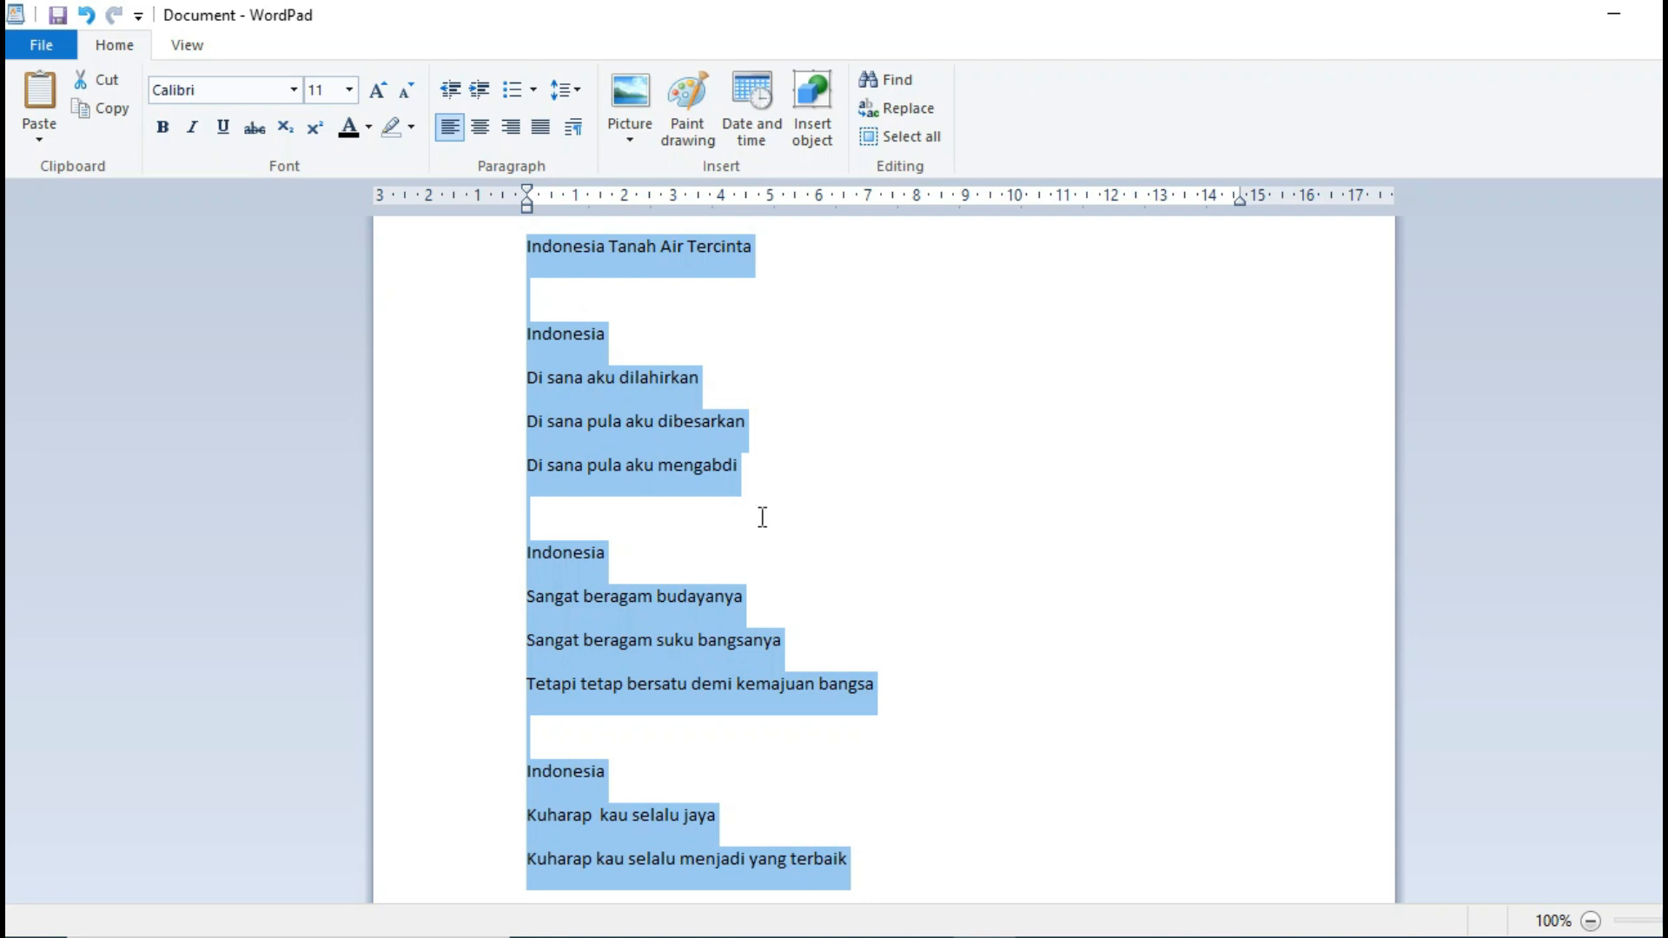
{"action": "left_click", "coordinate": [727, 320]}
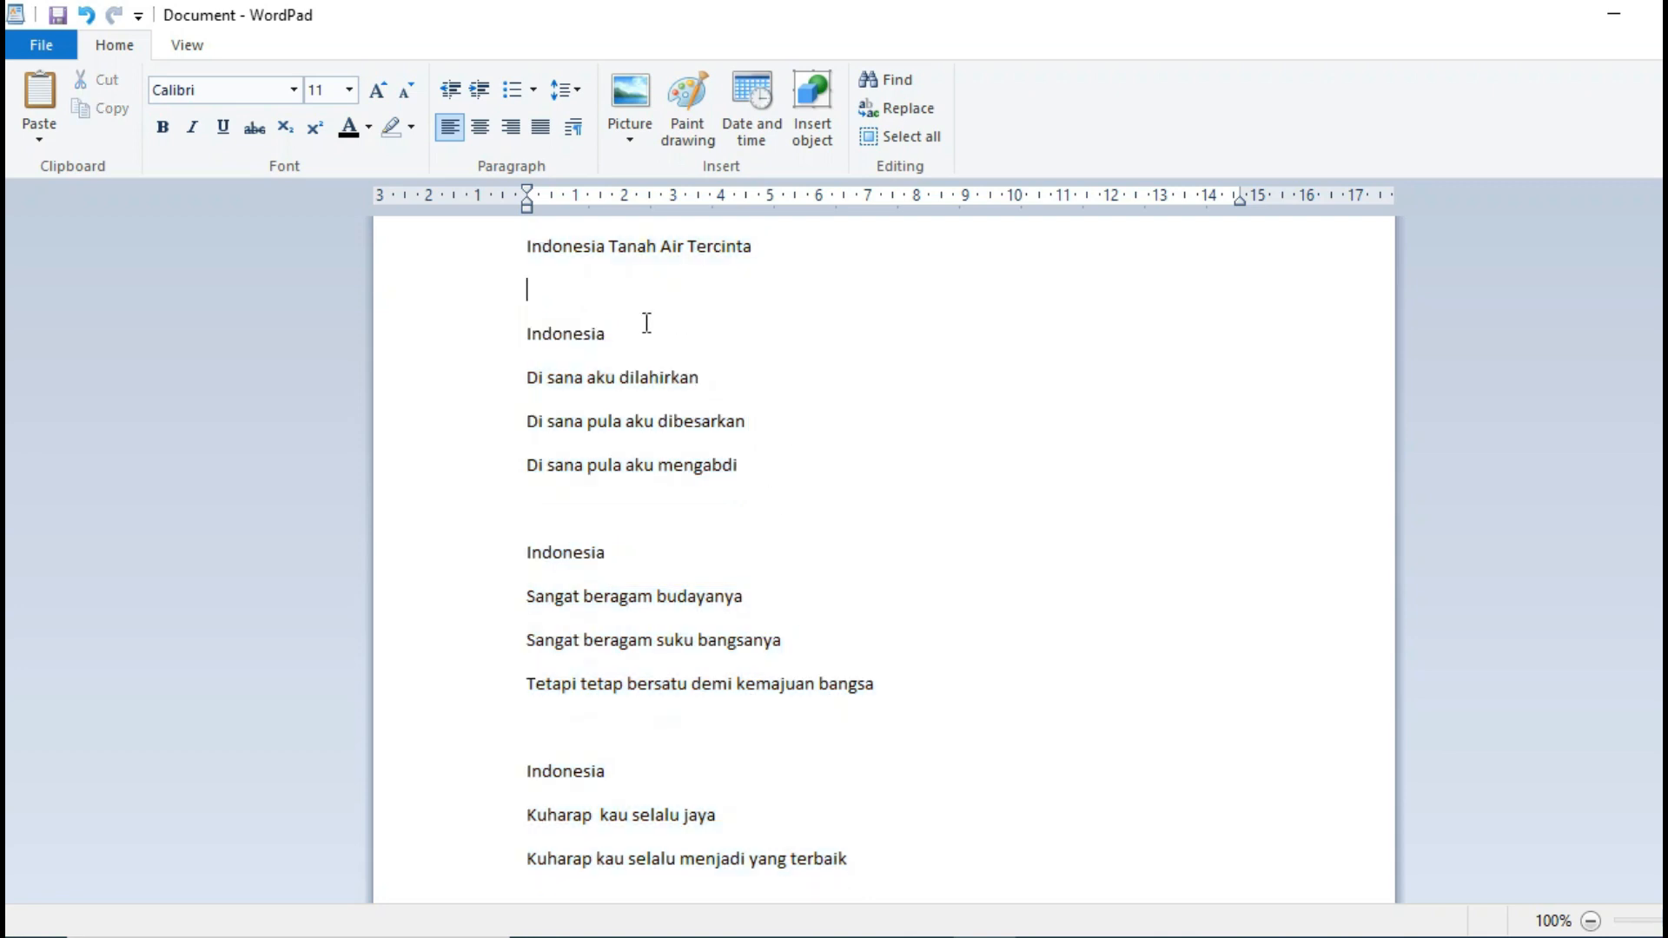
Step: Set the title line "Indonesia Tanah Air Tercinta" to the Palace Script MT font at size 36
{"action": "left_click", "coordinate": [495, 256]}
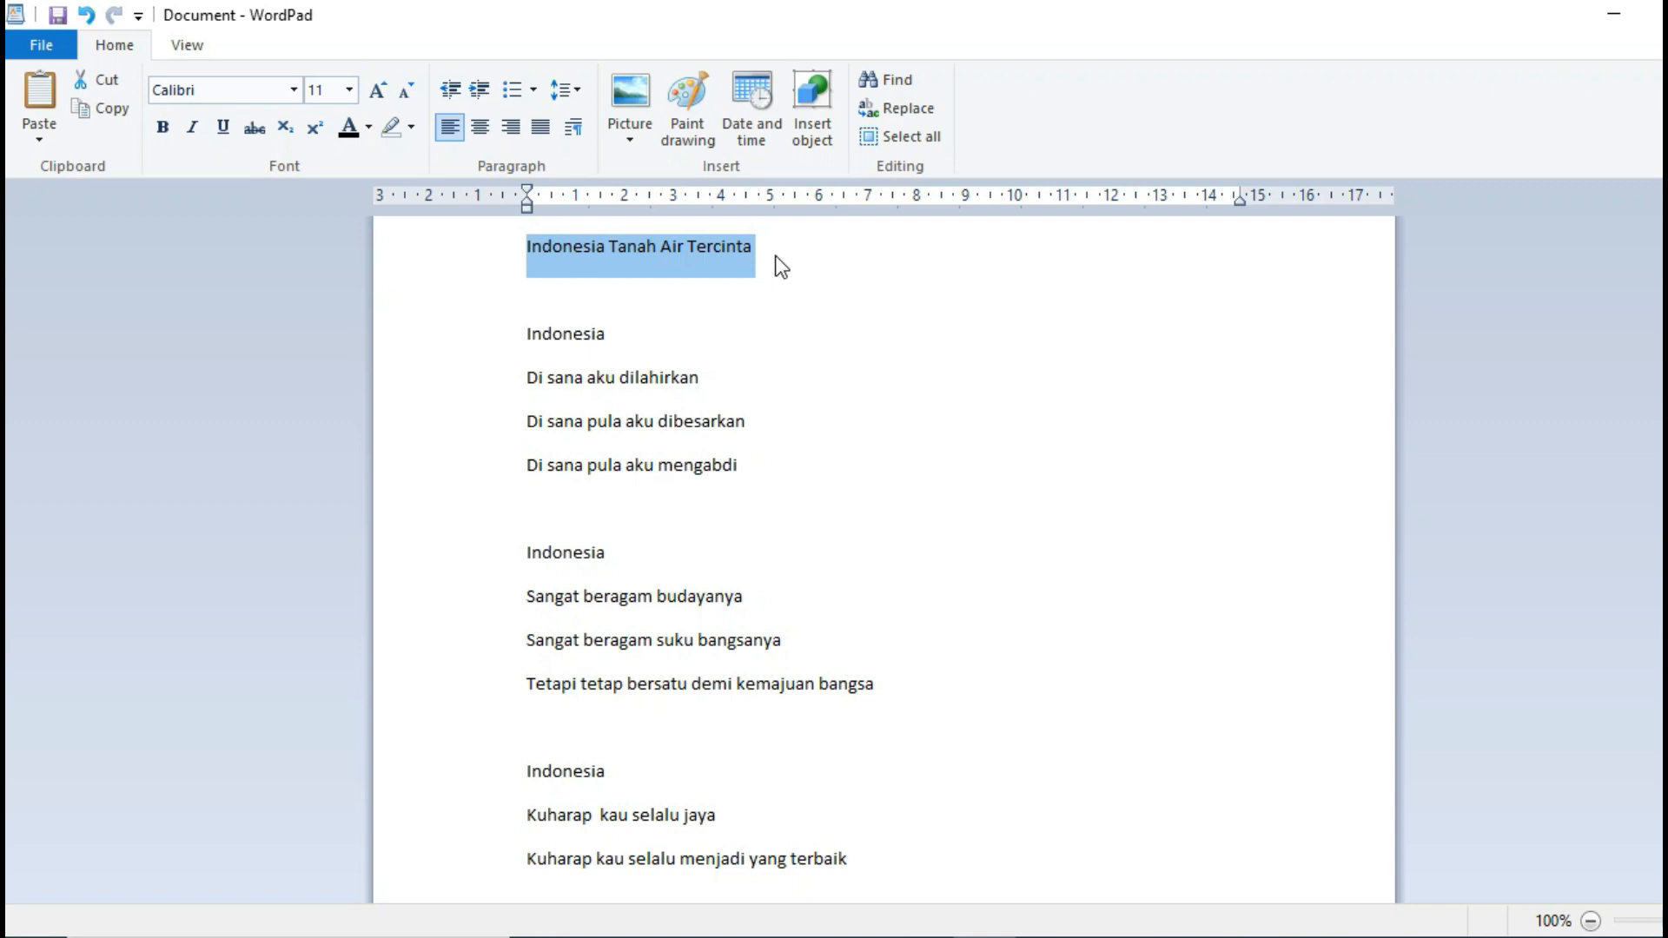
{"action": "left_click", "coordinate": [295, 89]}
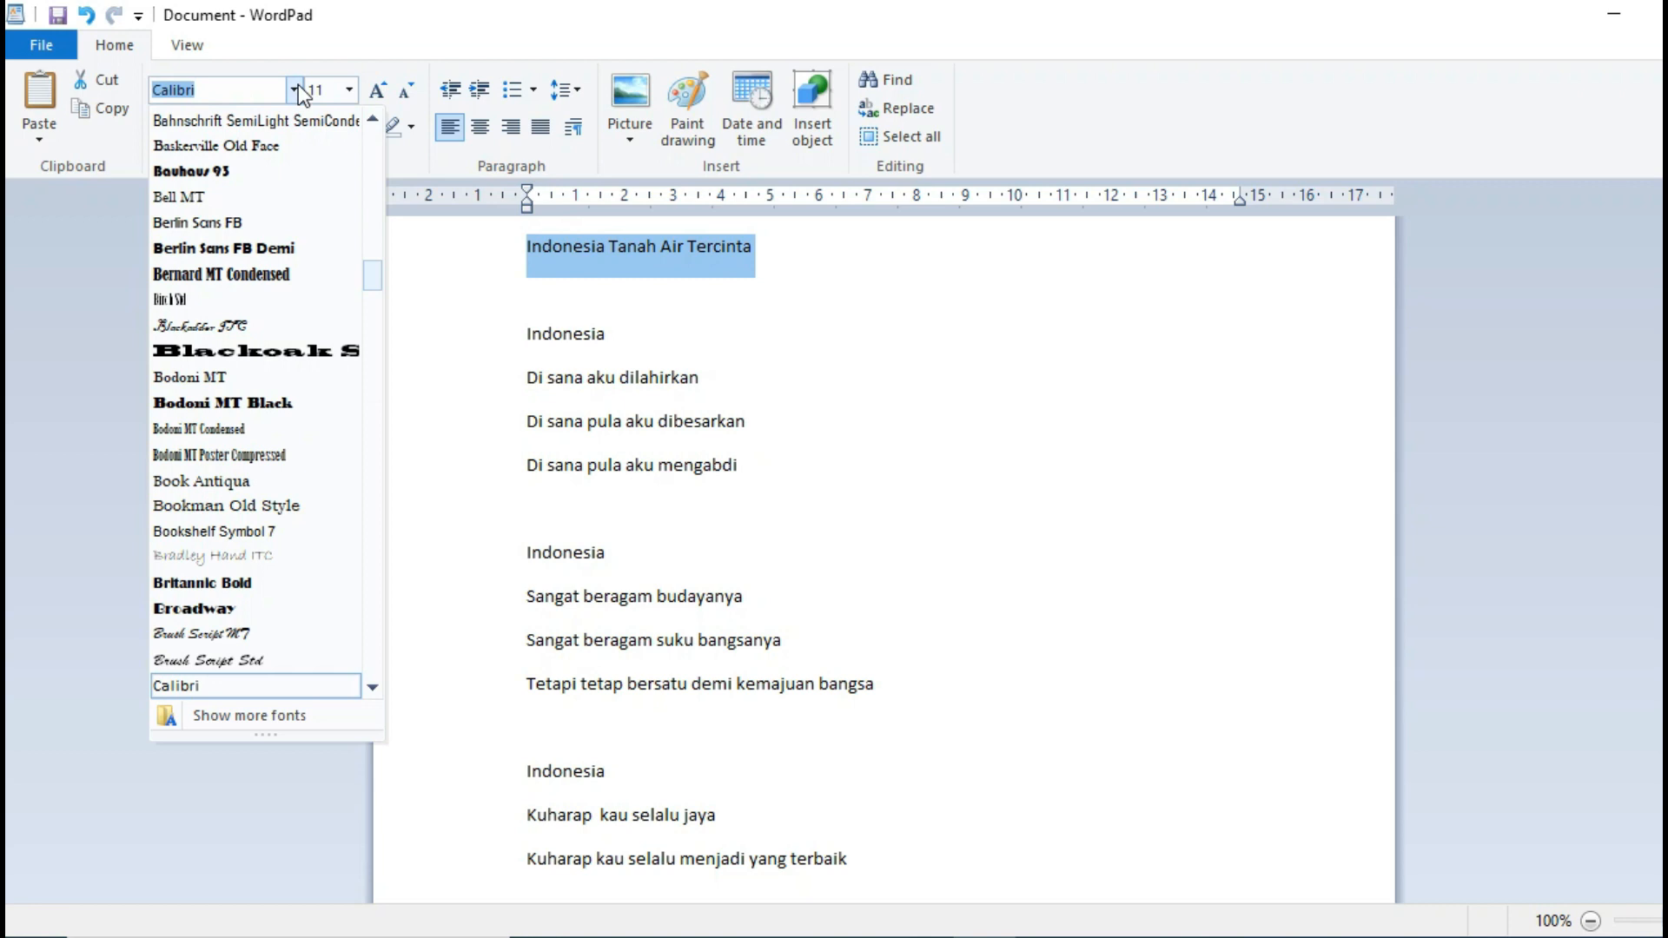
{"action": "type", "text": "Palace Script MT"}
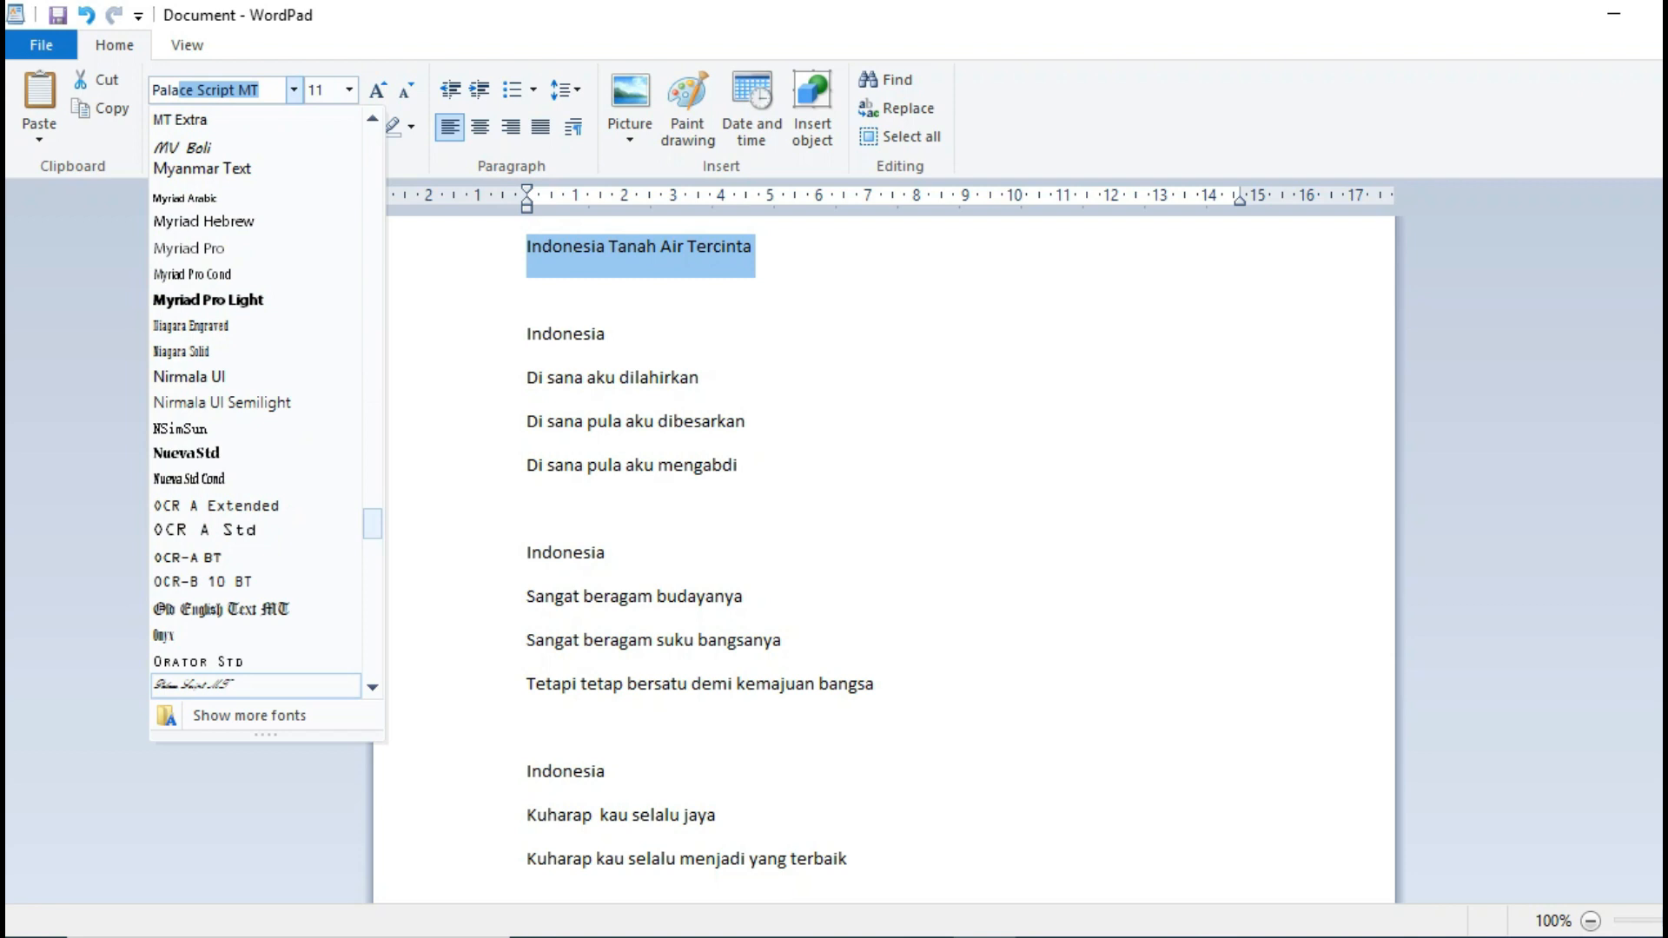
{"action": "left_click", "coordinate": [223, 686]}
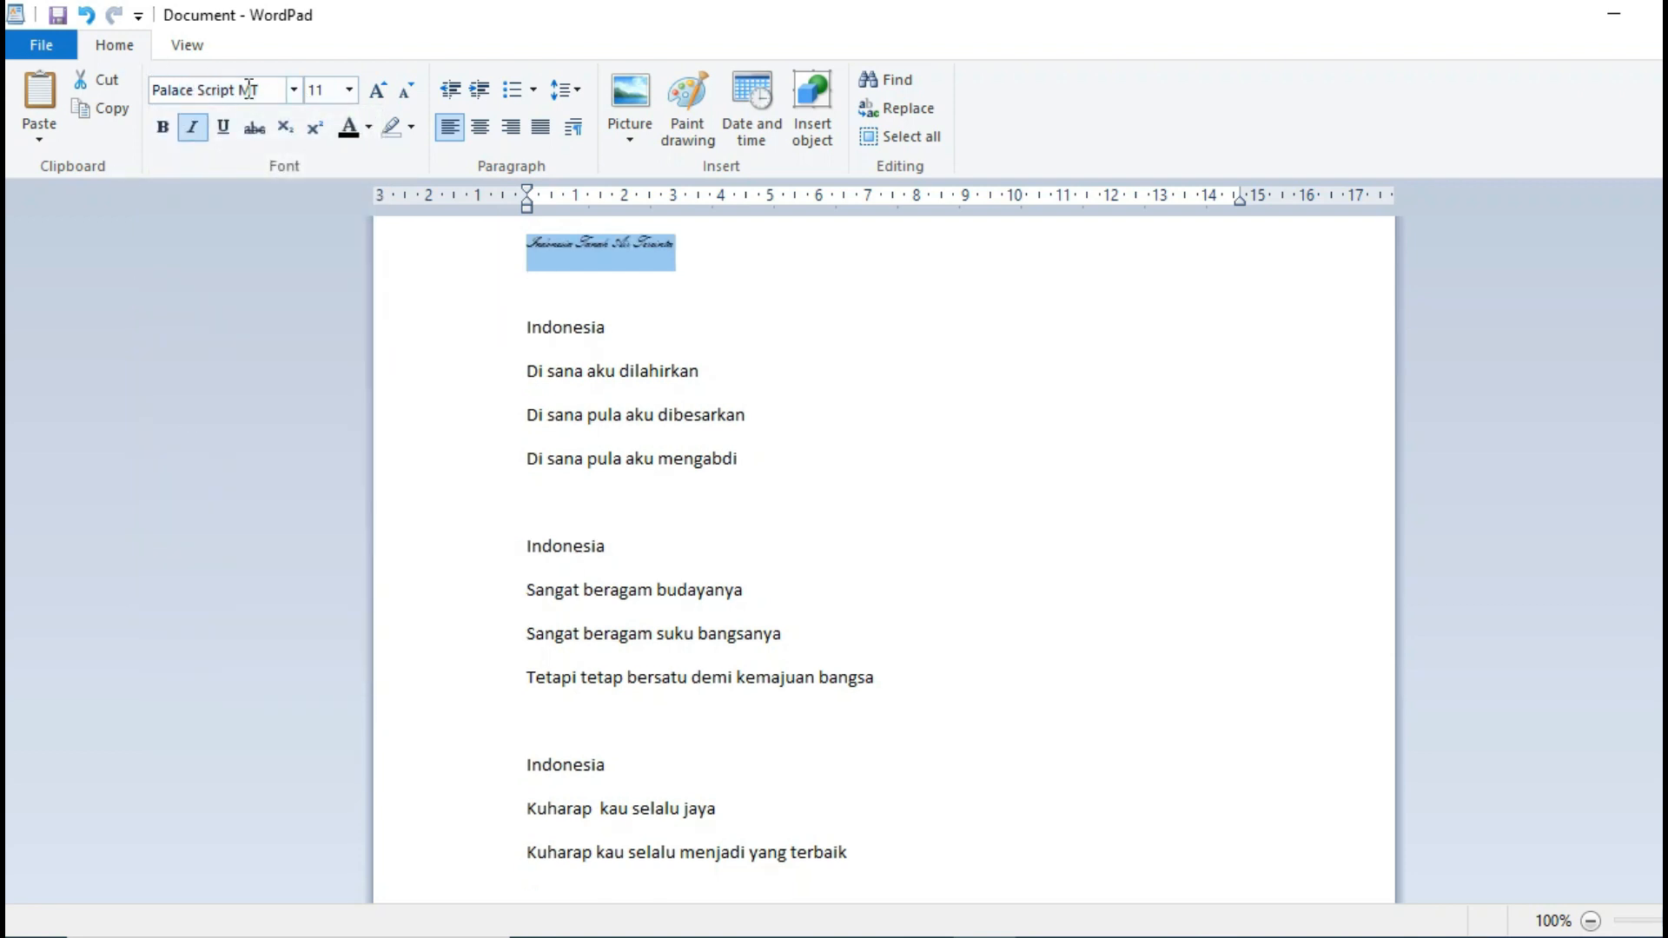
{"action": "left_click", "coordinate": [349, 90]}
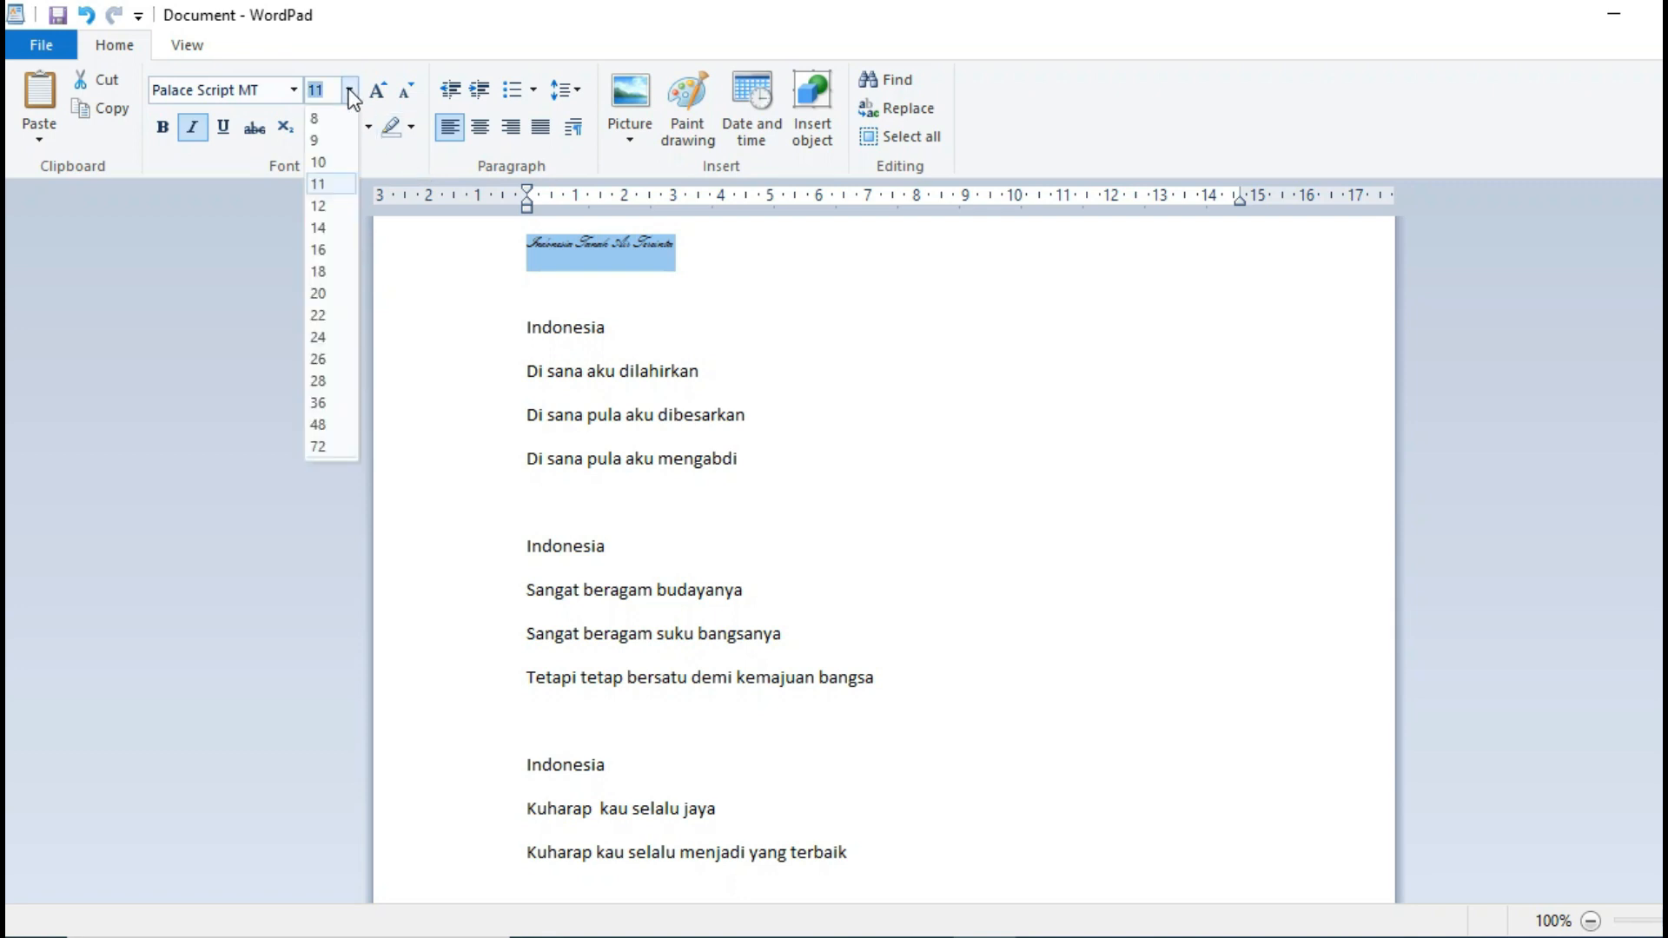
{"action": "left_click", "coordinate": [323, 401]}
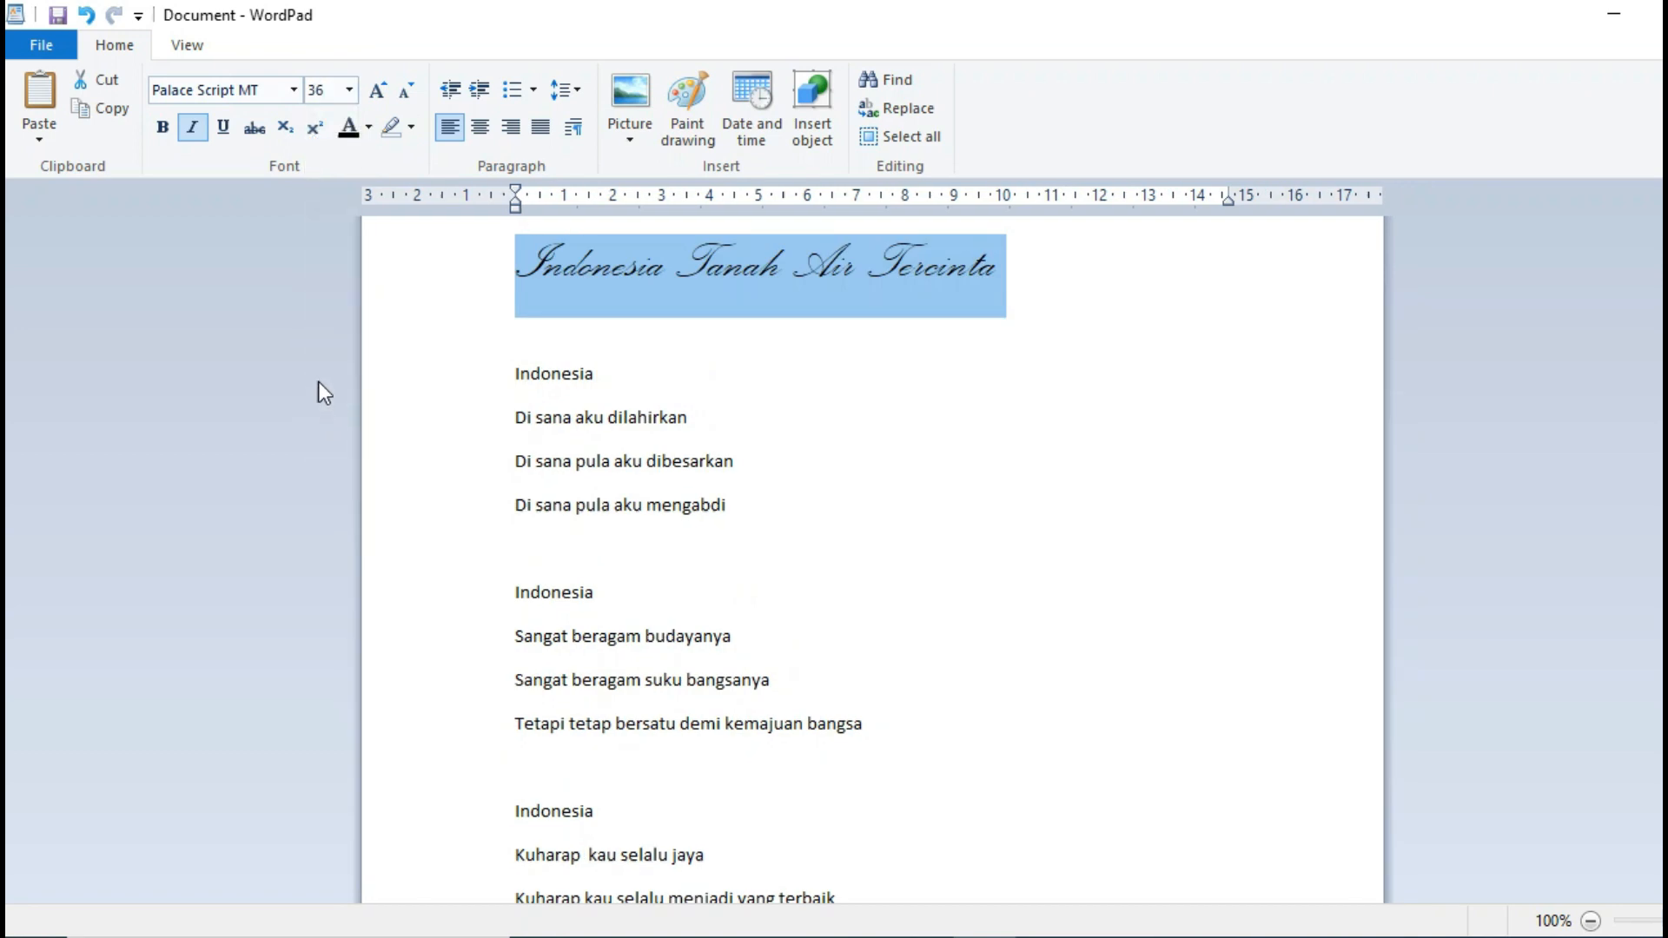
Step: Color the title line blue and center it on the page
{"action": "left_click", "coordinate": [368, 129]}
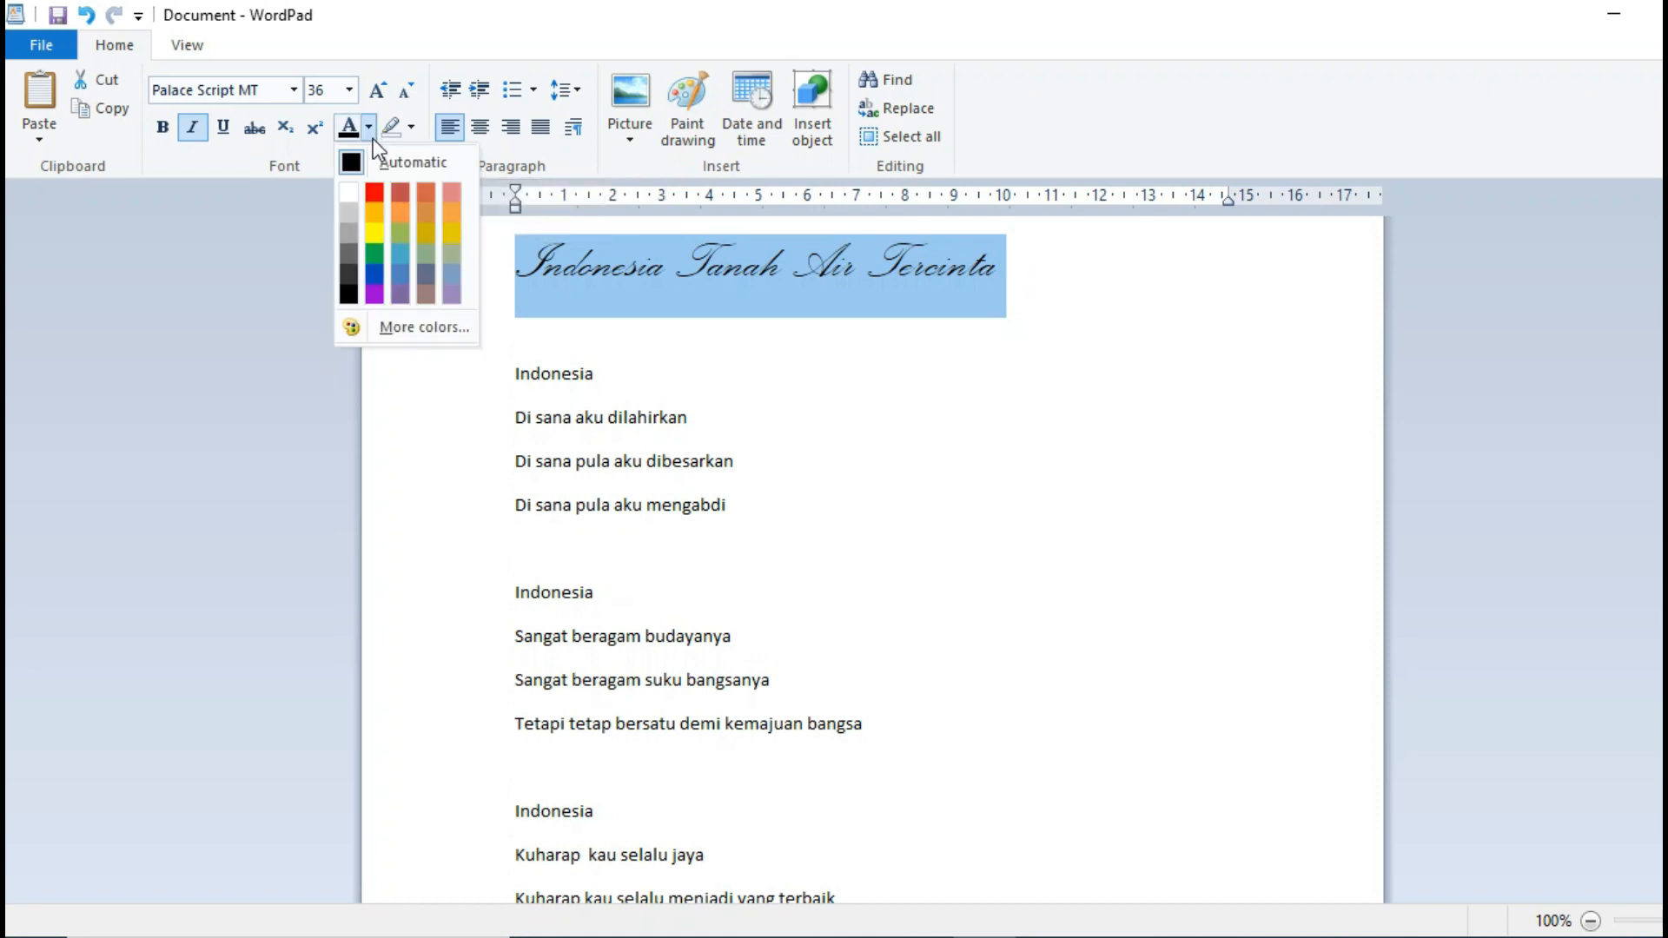
{"action": "left_click", "coordinate": [377, 275]}
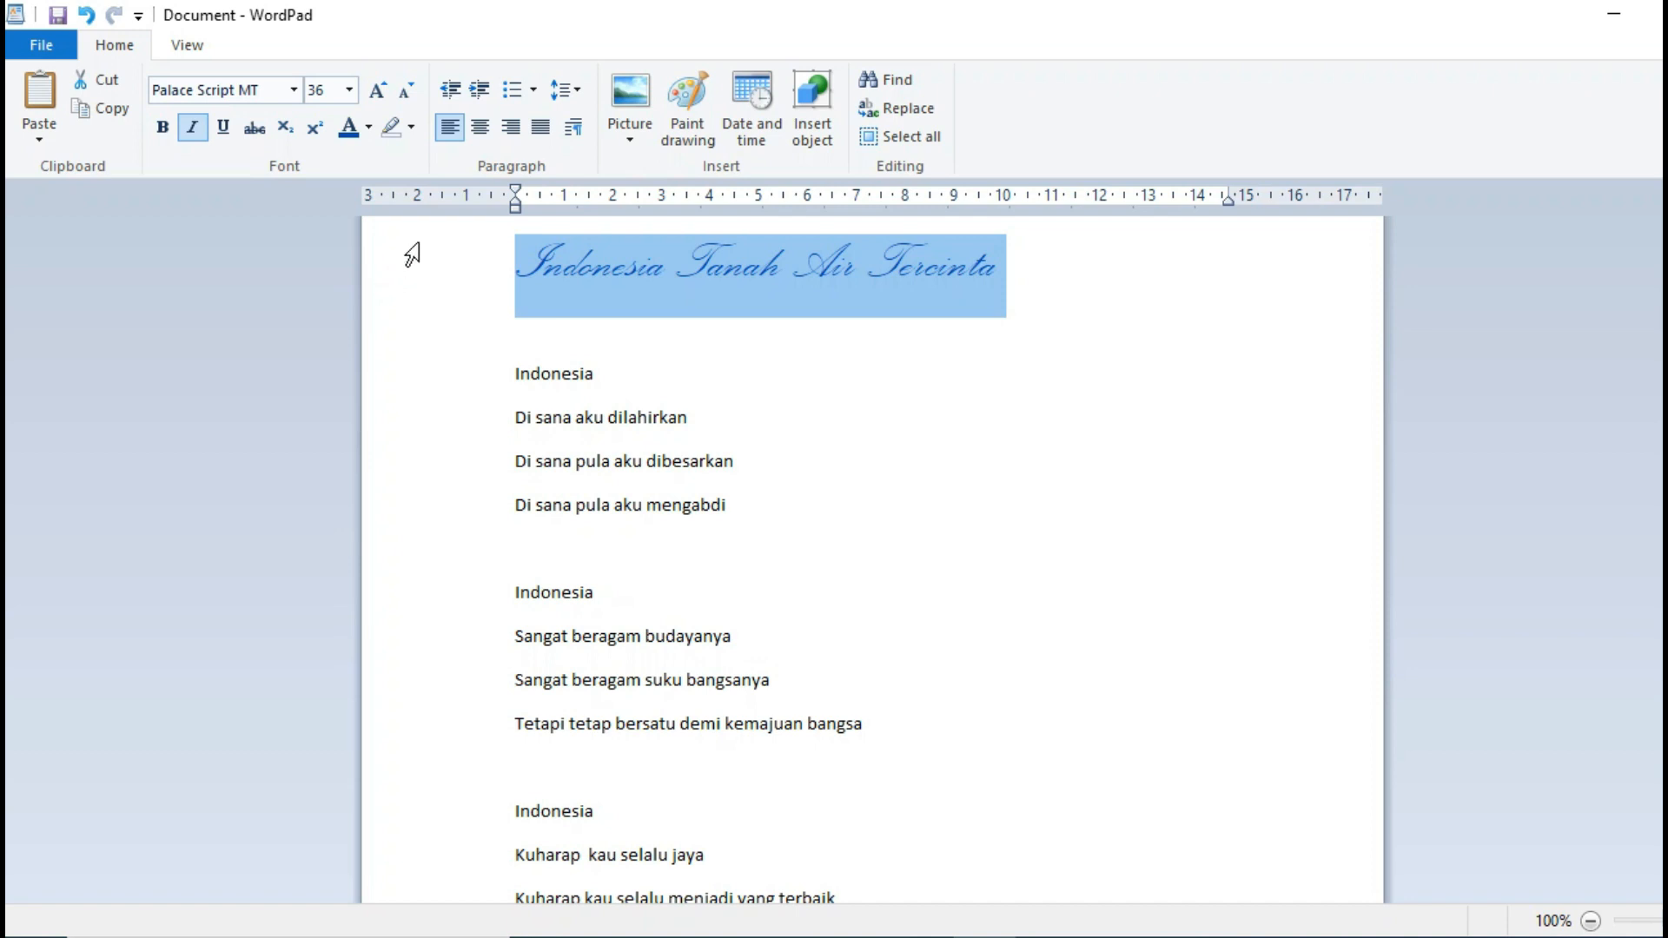
{"action": "left_click", "coordinate": [481, 129]}
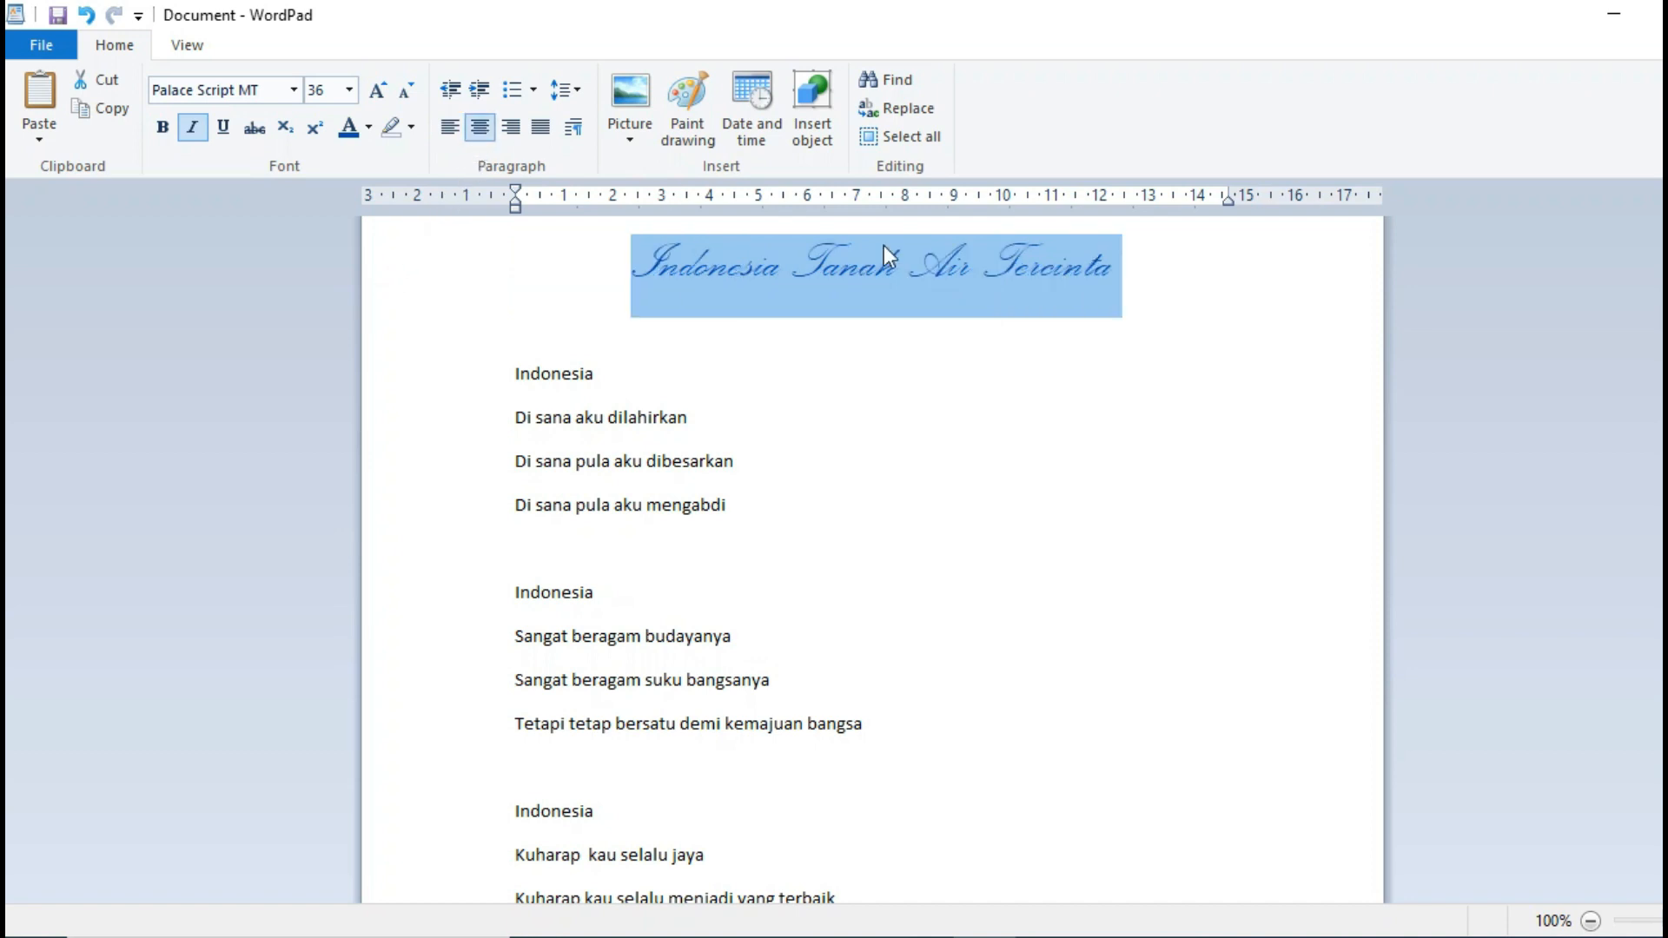
{"action": "left_click", "coordinate": [1129, 265]}
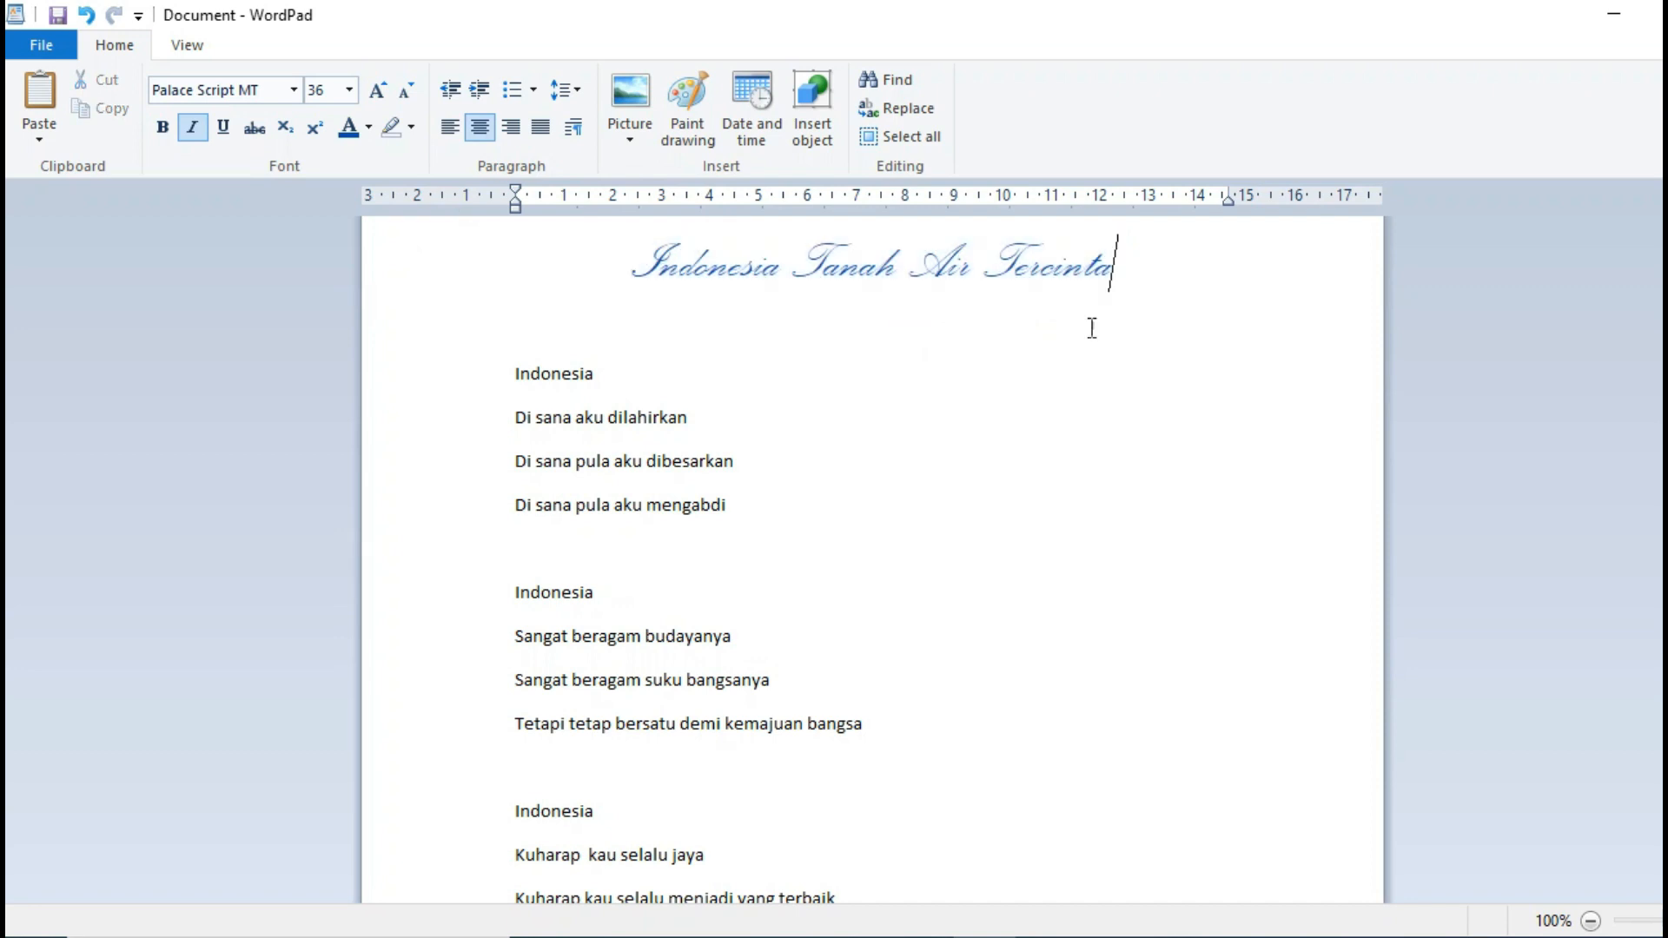
Step: Set all three stanzas, from the first "Indonesia" to "yang terbaik", in the Monotype Corsiva font
{"action": "left_click_drag", "start_coordinate": [503, 383], "coordinate": [816, 832]}
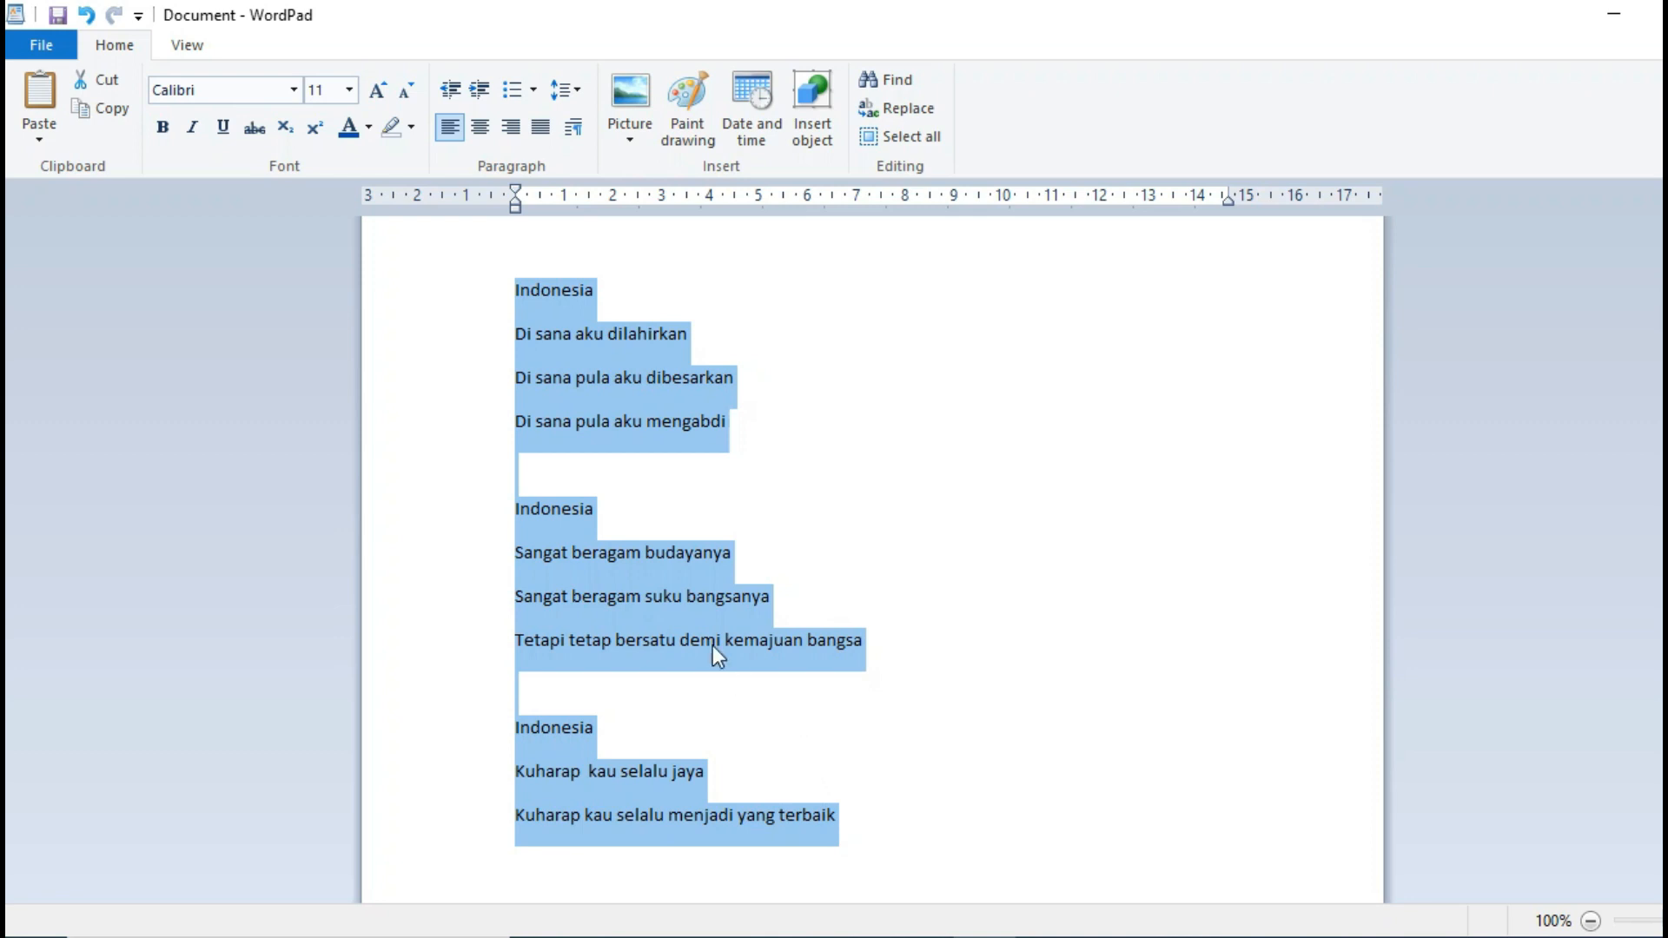
{"action": "left_click", "coordinate": [293, 91]}
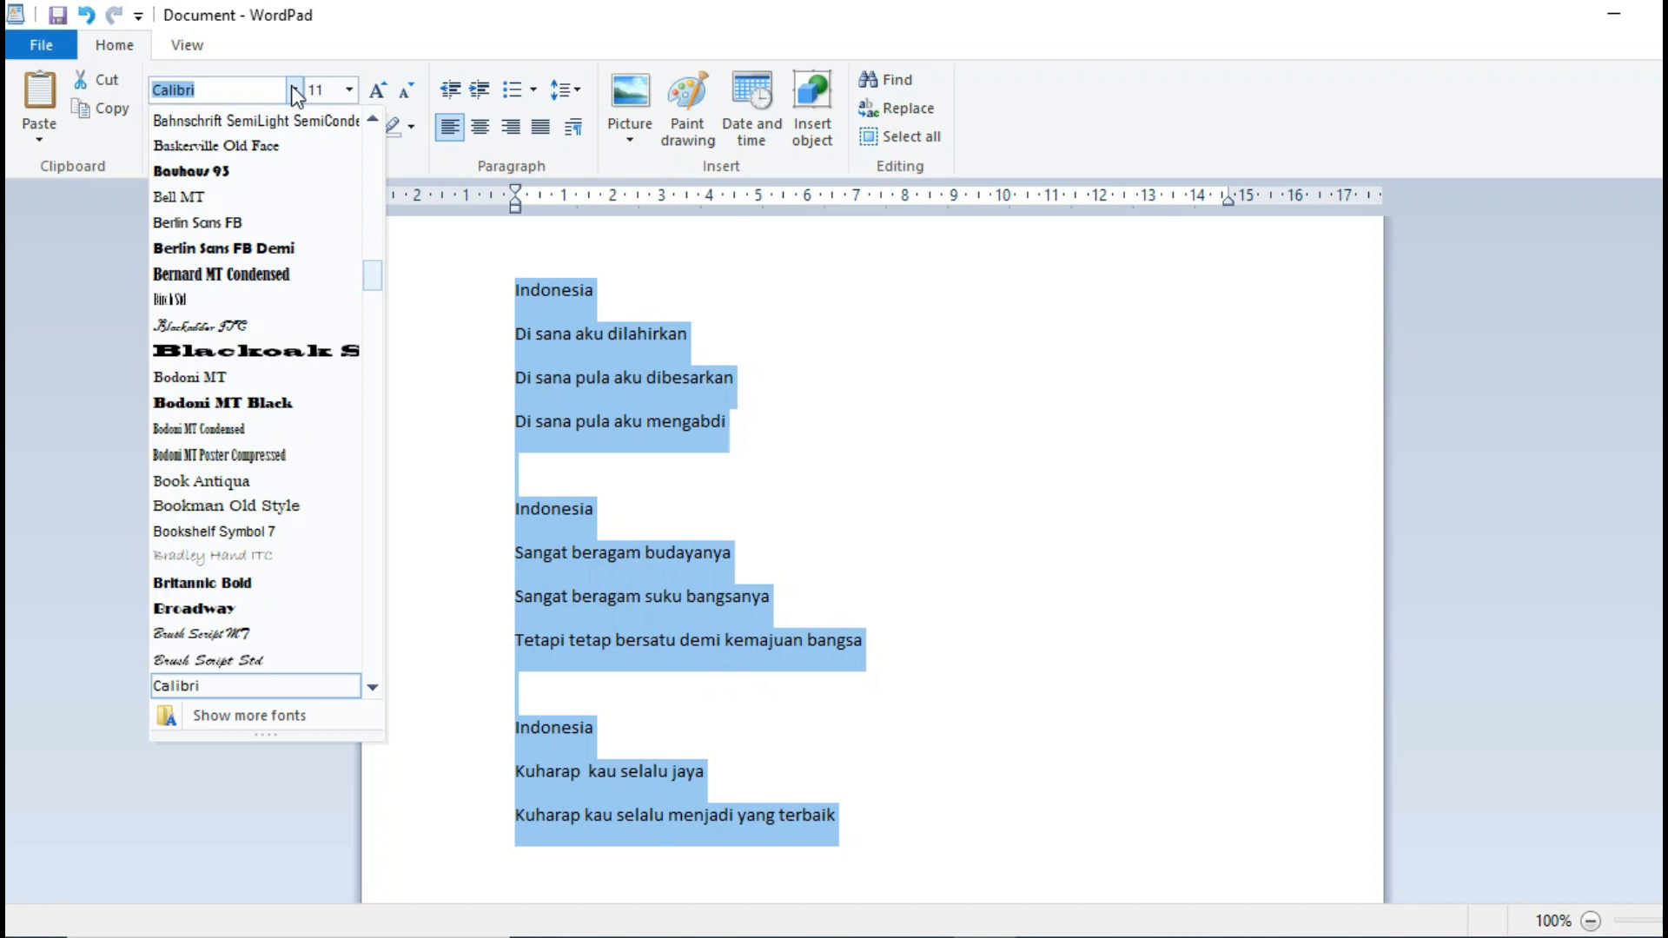
{"action": "type", "text": "Mon"}
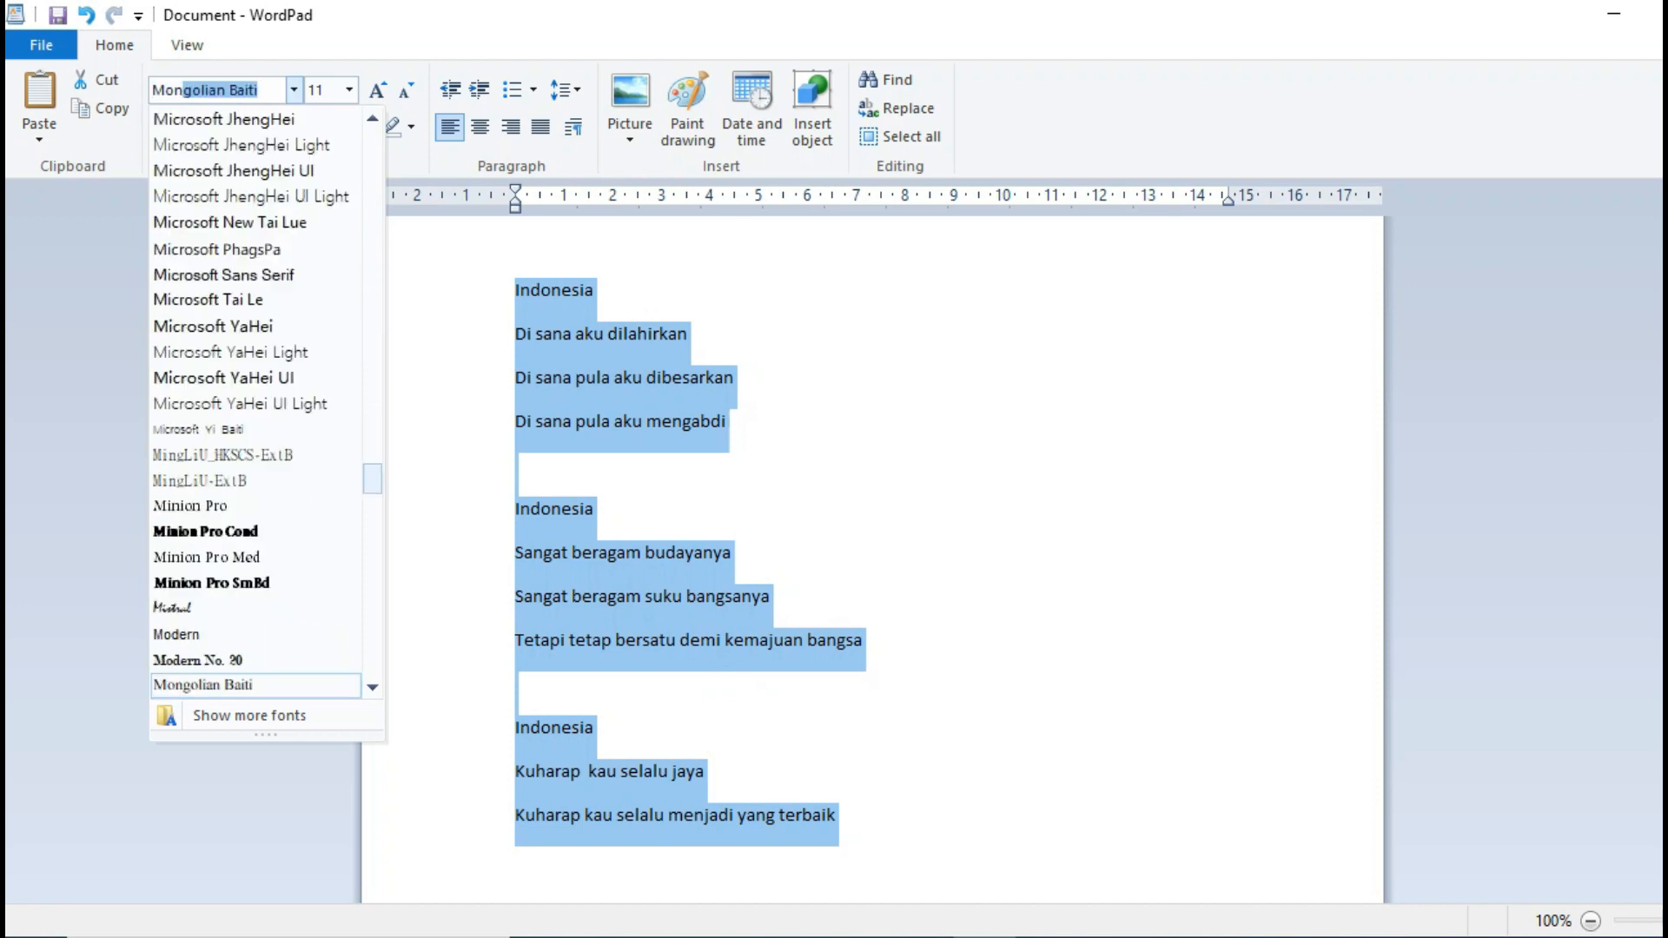
{"action": "type", "text": "o"}
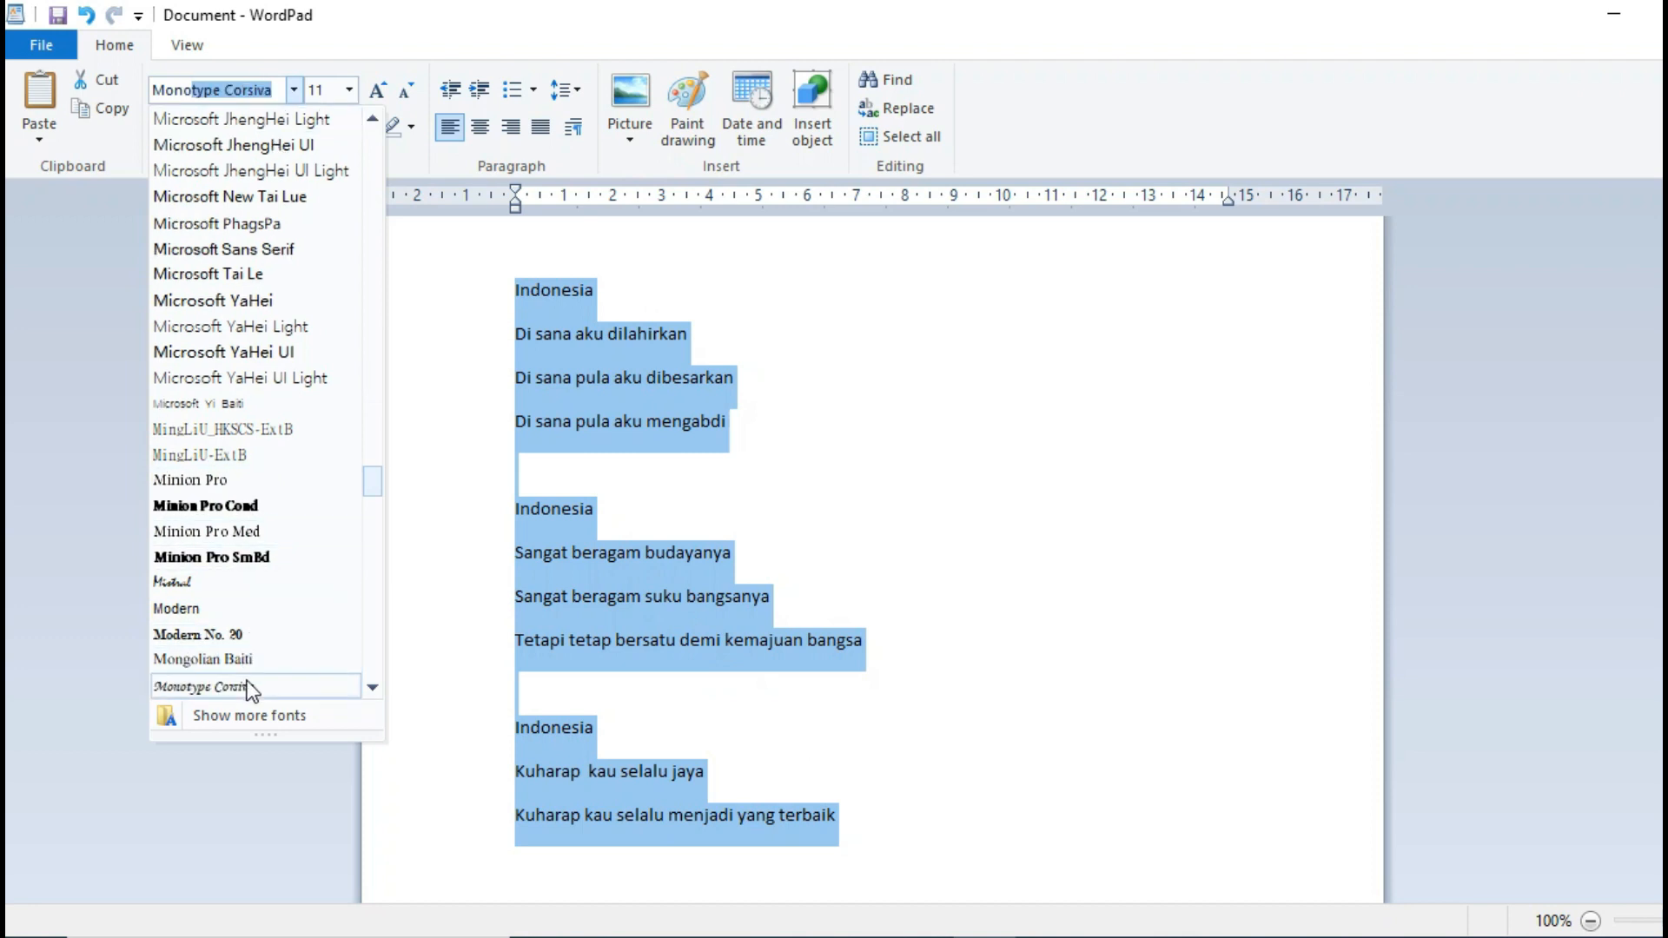
{"action": "left_click", "coordinate": [248, 684]}
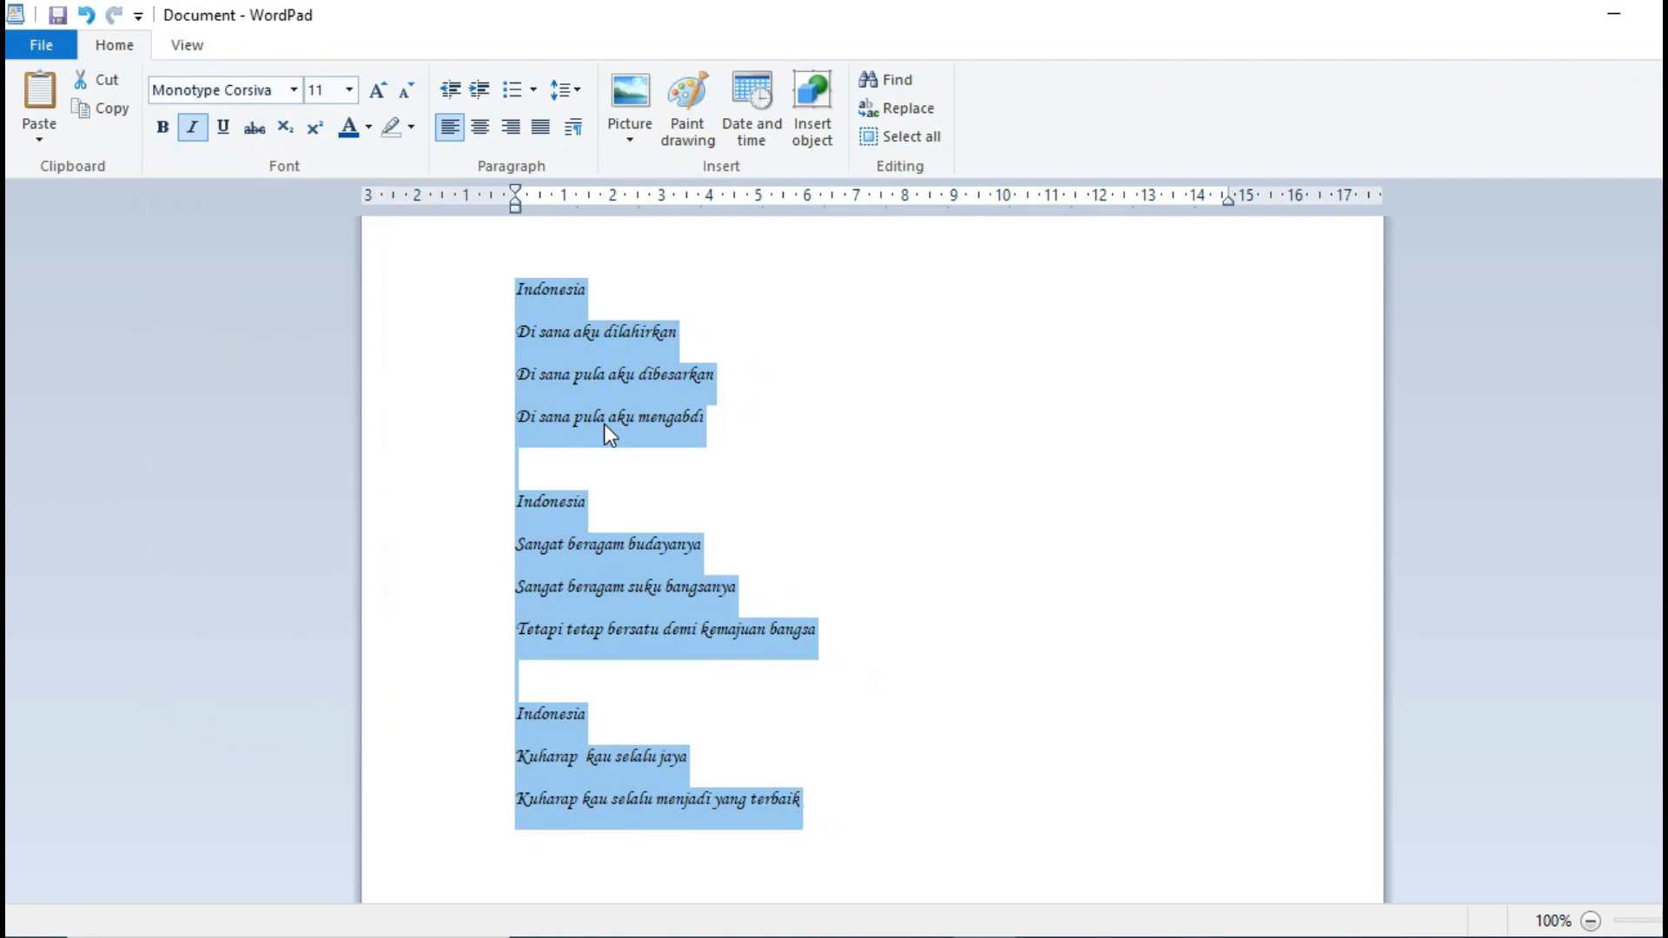
Step: Set the three stanzas to font size 14 and color their text green
{"action": "left_click", "coordinate": [348, 91]}
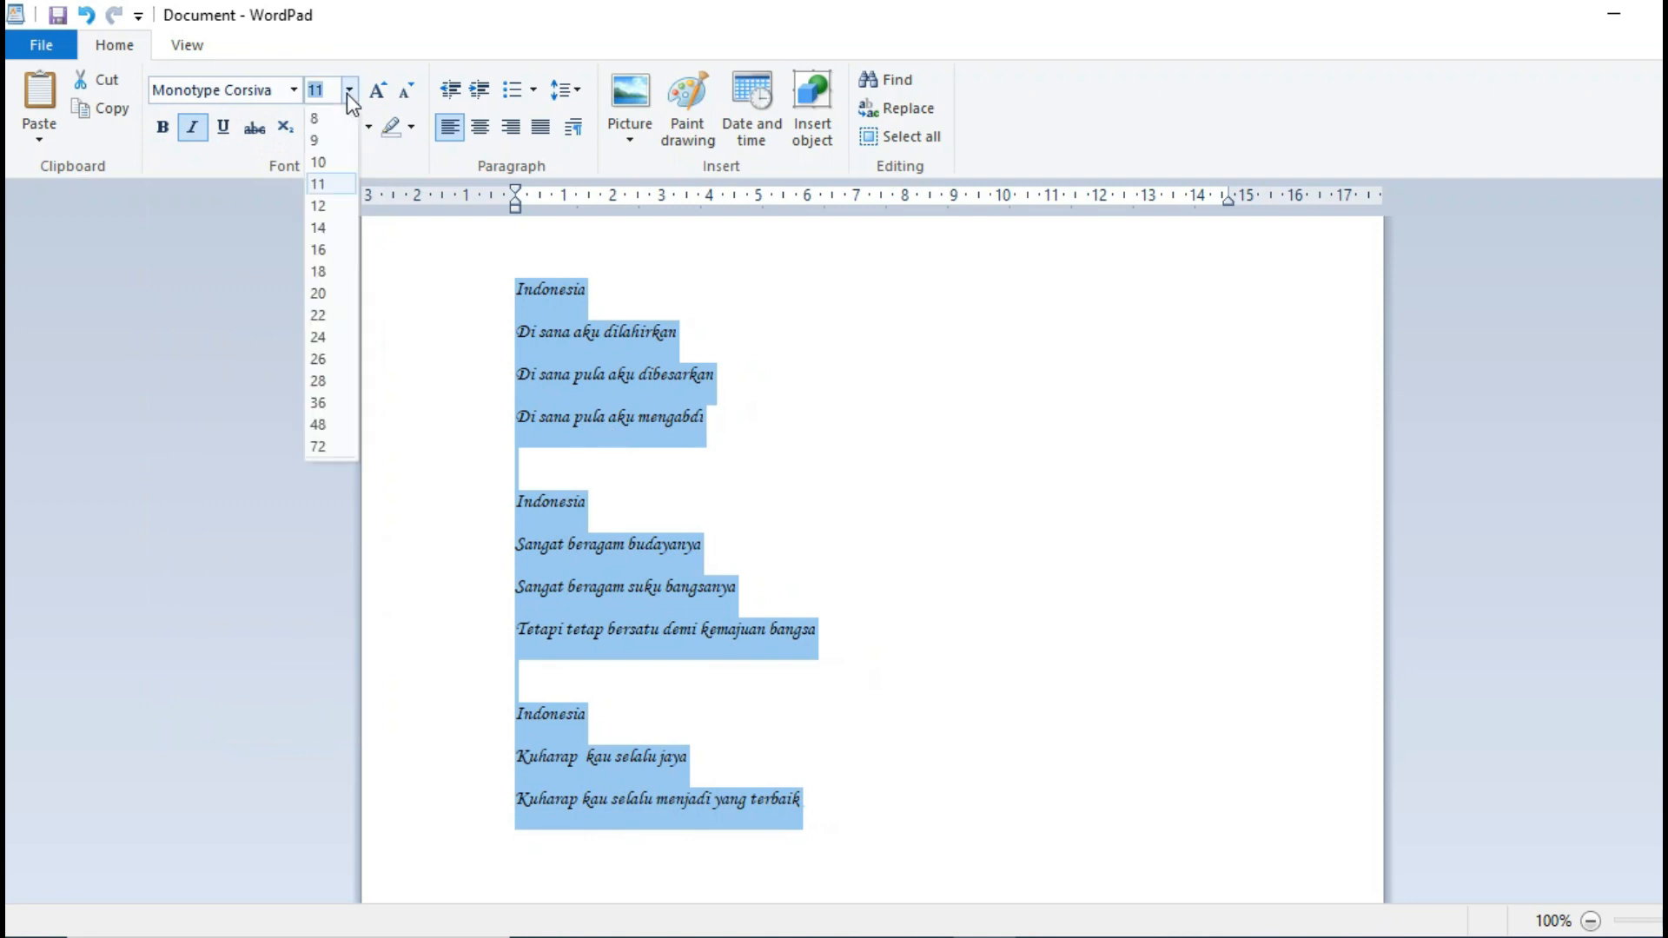
{"action": "left_click", "coordinate": [324, 228]}
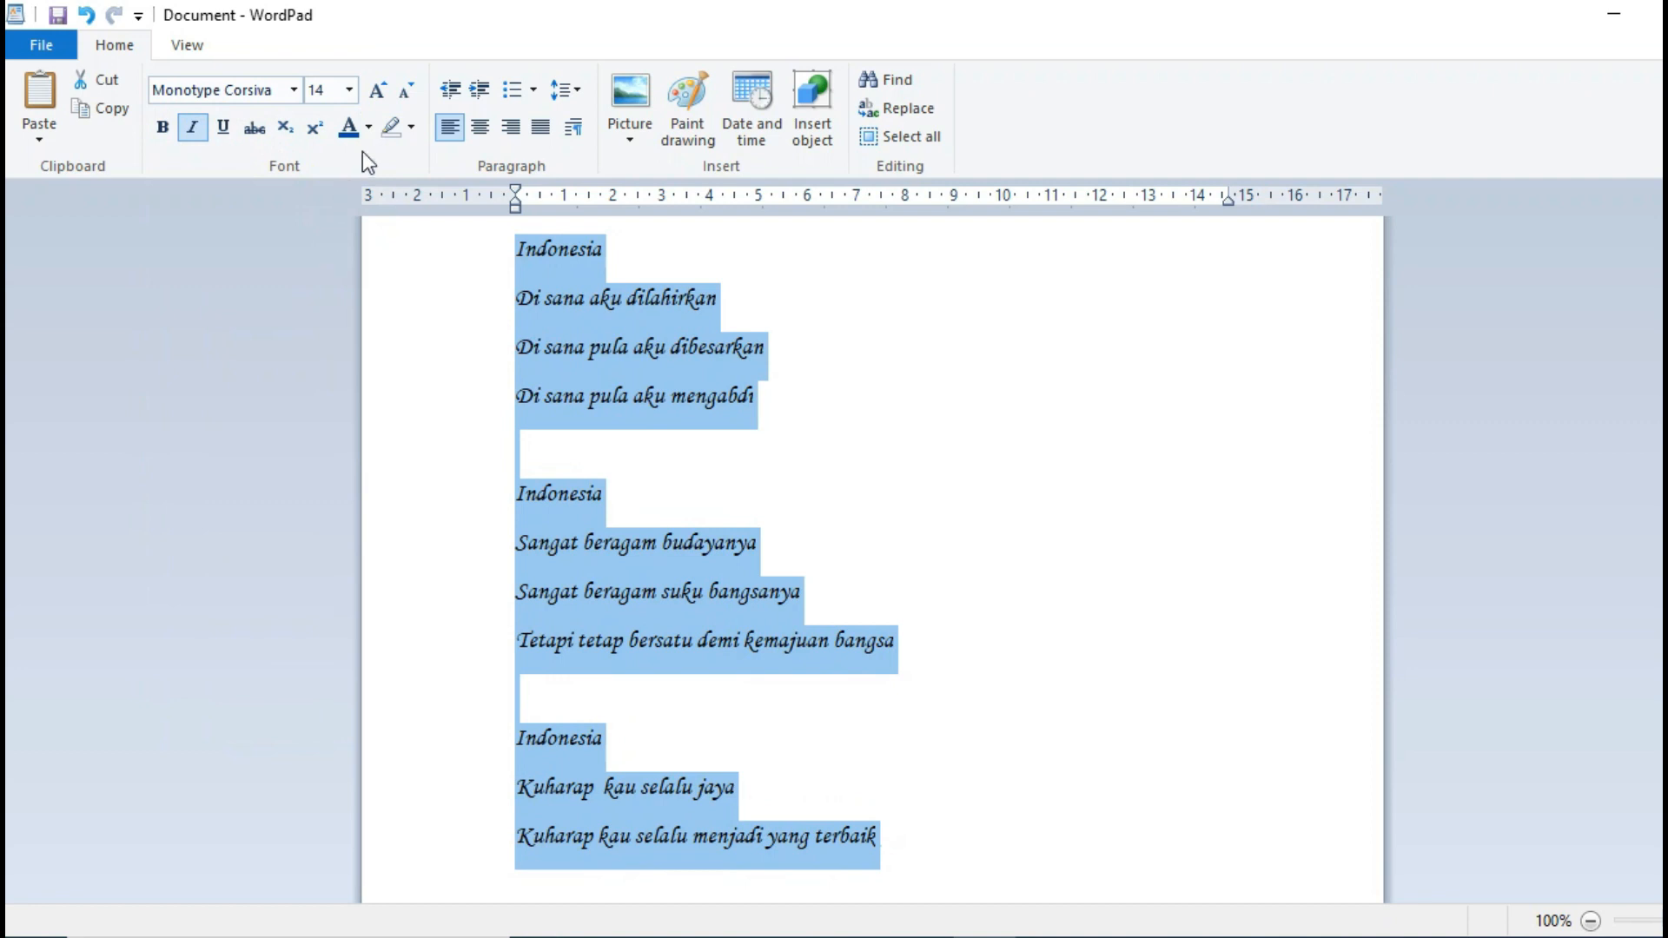
{"action": "left_click", "coordinate": [368, 127]}
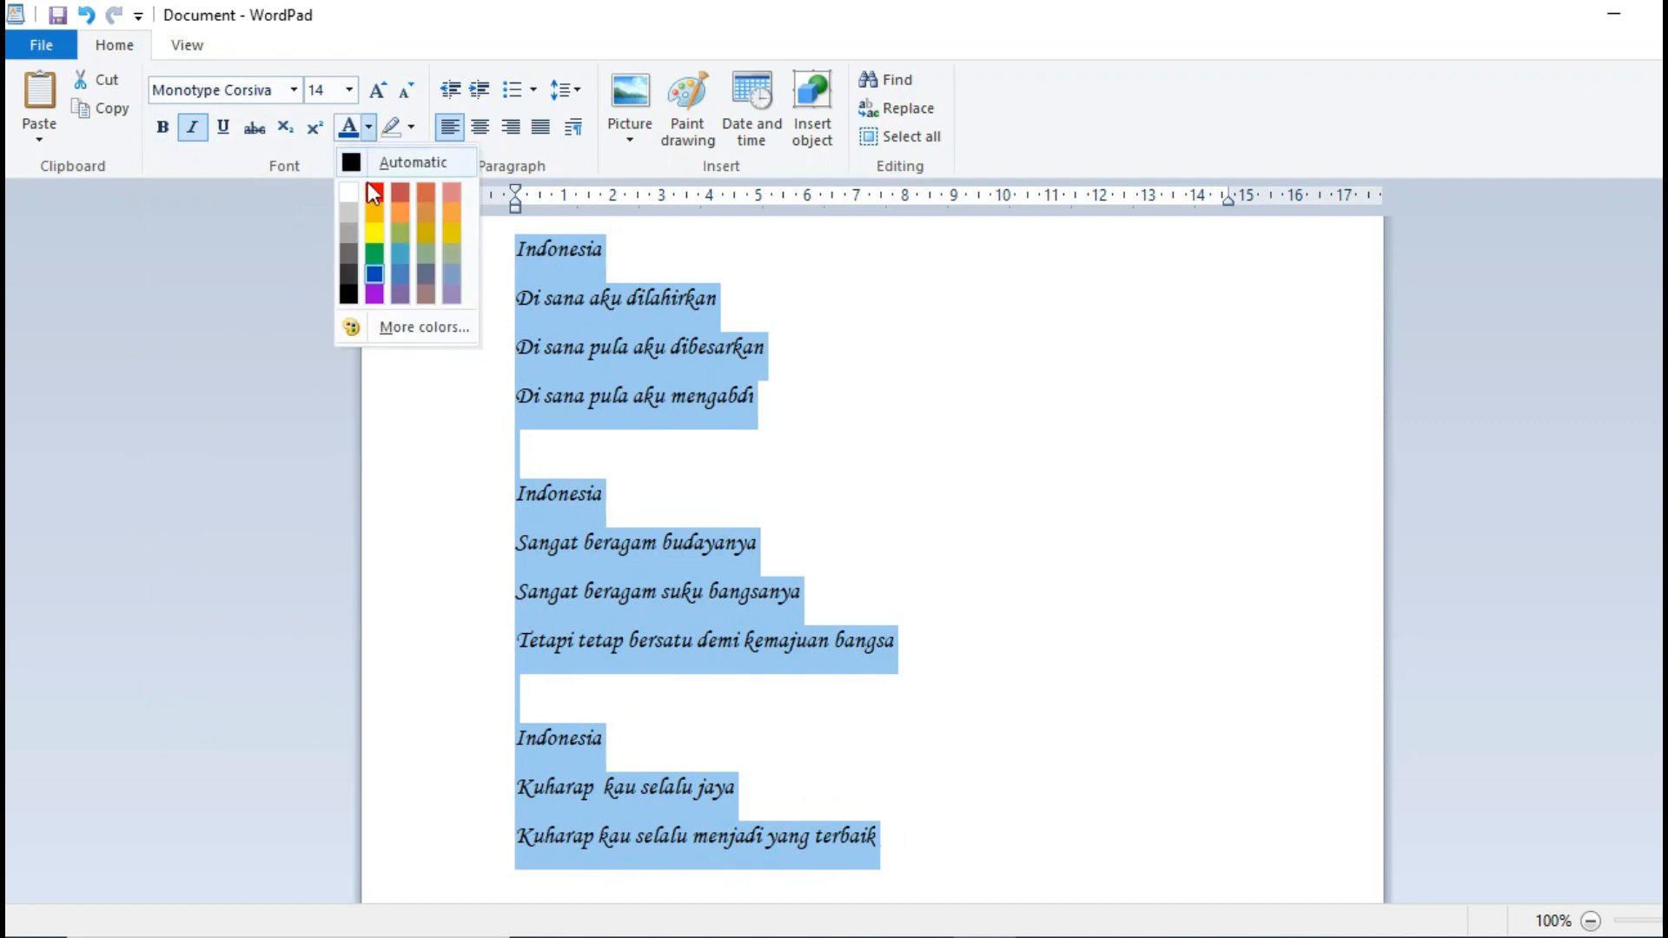
{"action": "left_click", "coordinate": [375, 254]}
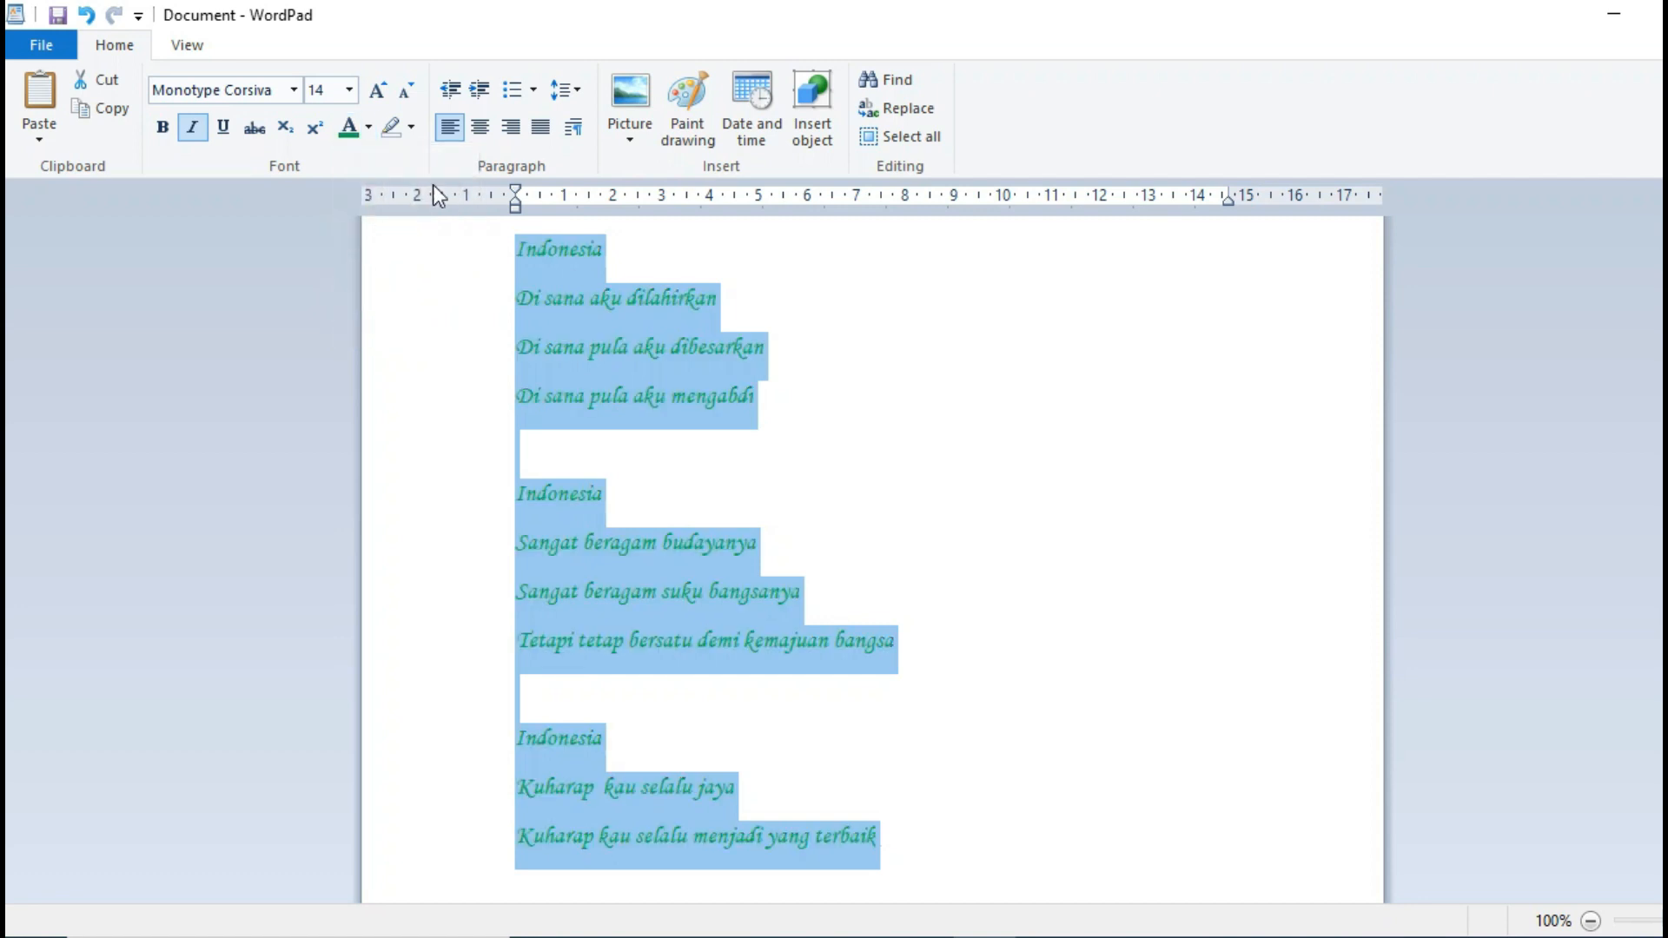
Step: Center the three stanzas on the page and set their line spacing to 1.0
{"action": "left_click", "coordinate": [480, 128]}
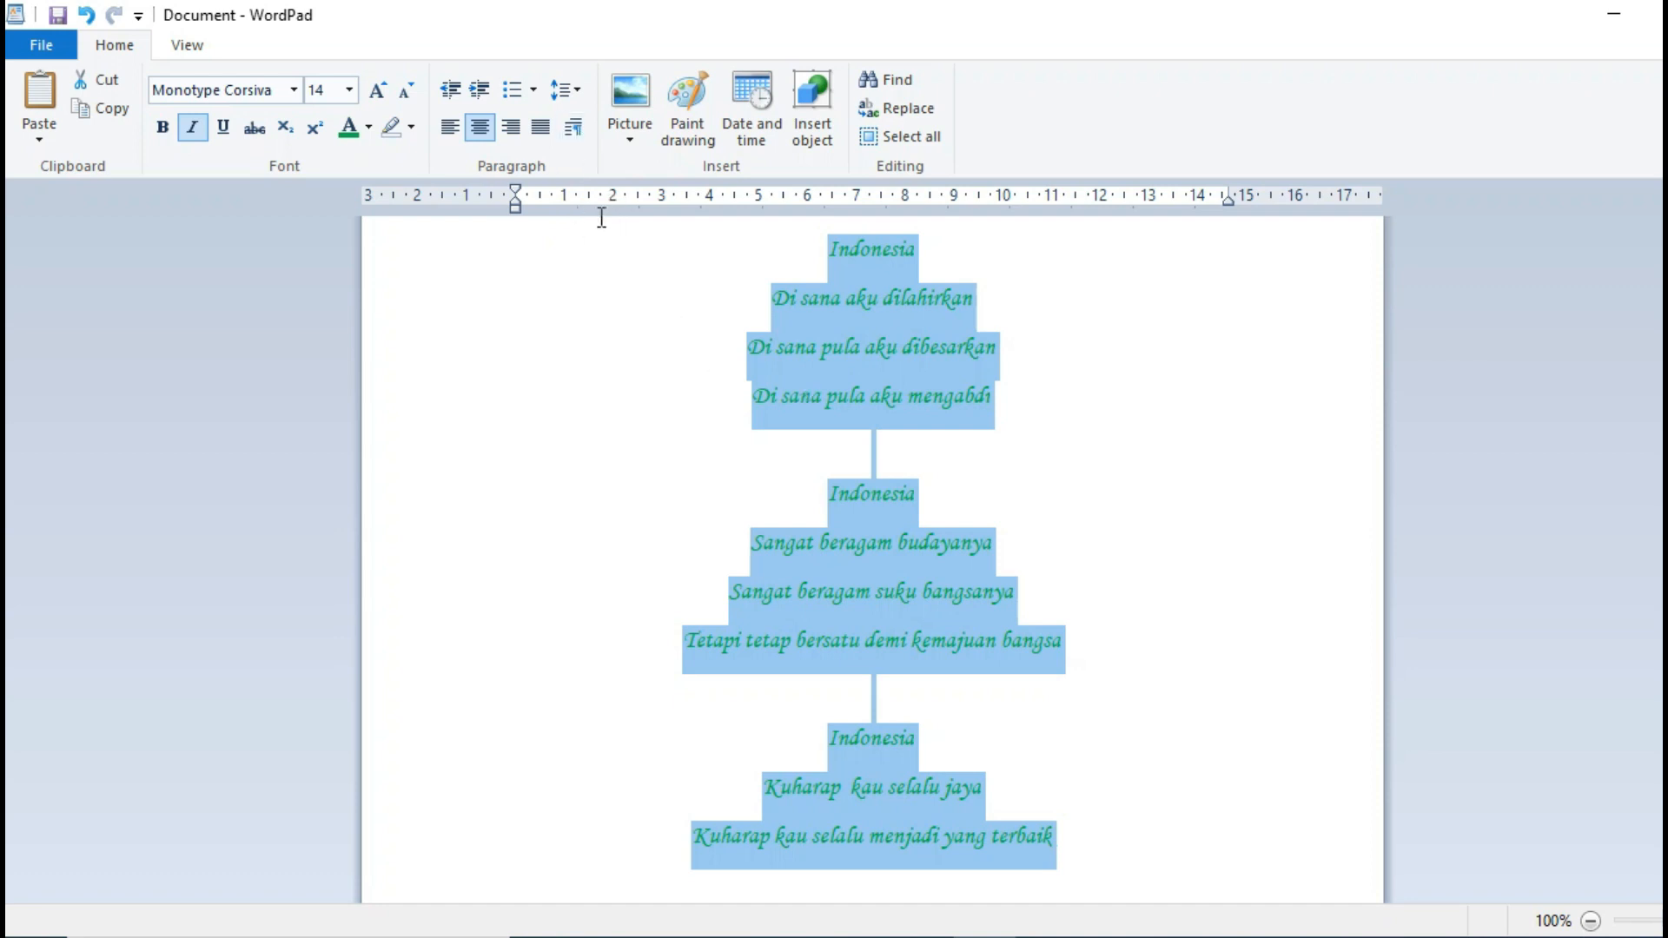
{"action": "left_click", "coordinate": [576, 89]}
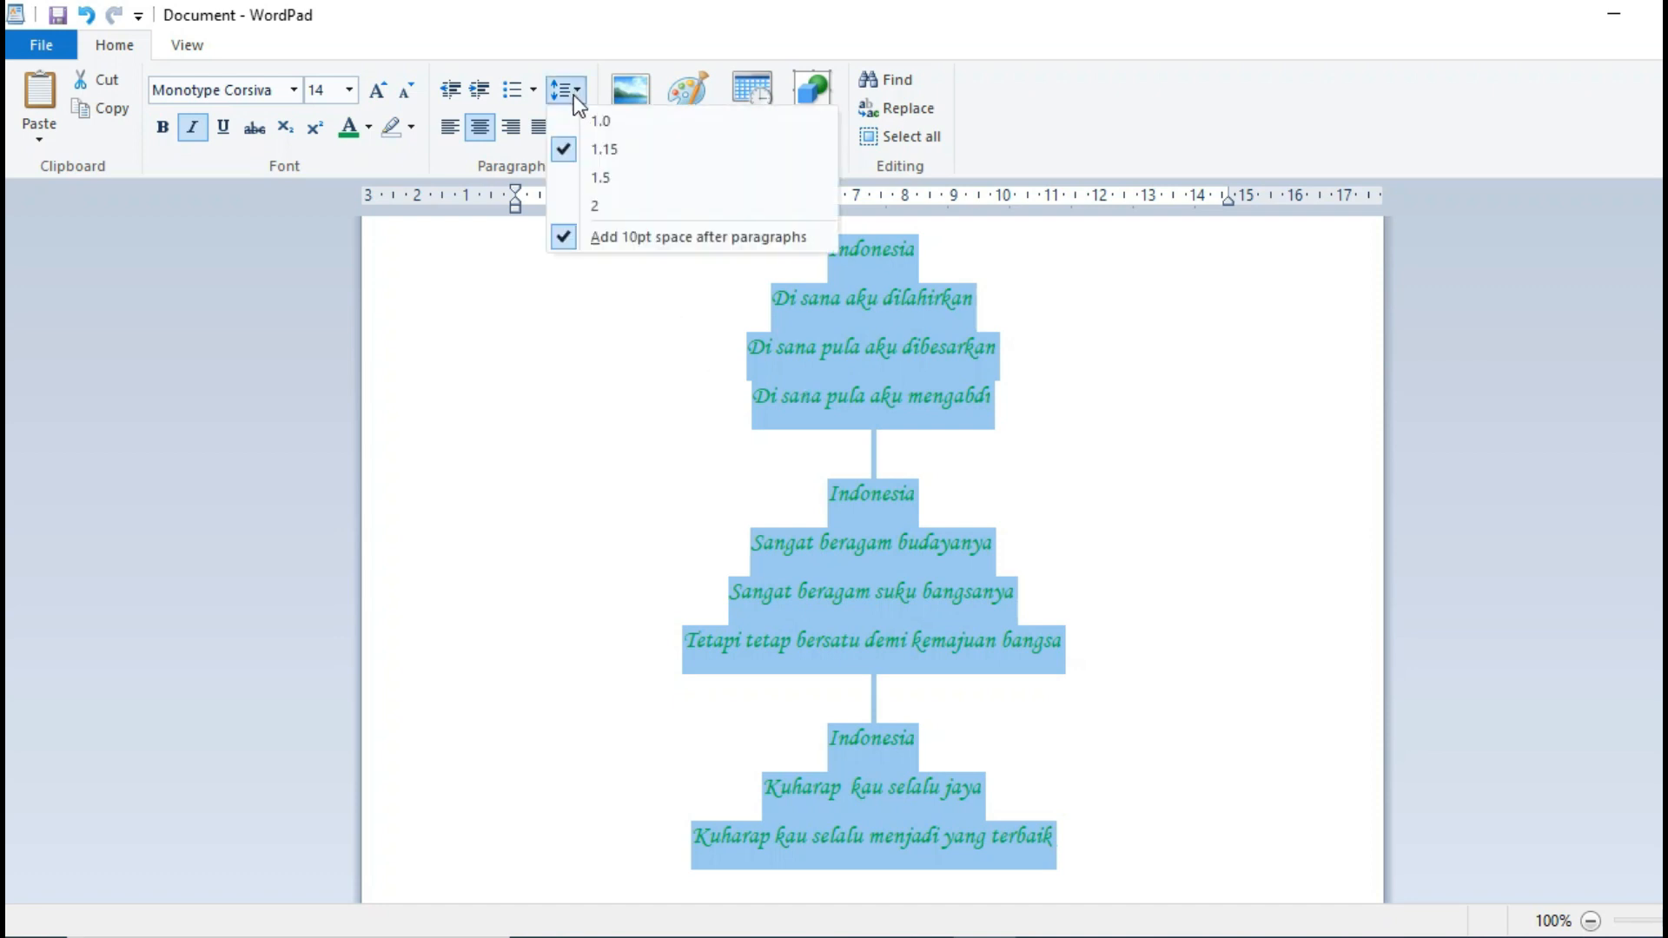
{"action": "left_click", "coordinate": [567, 122]}
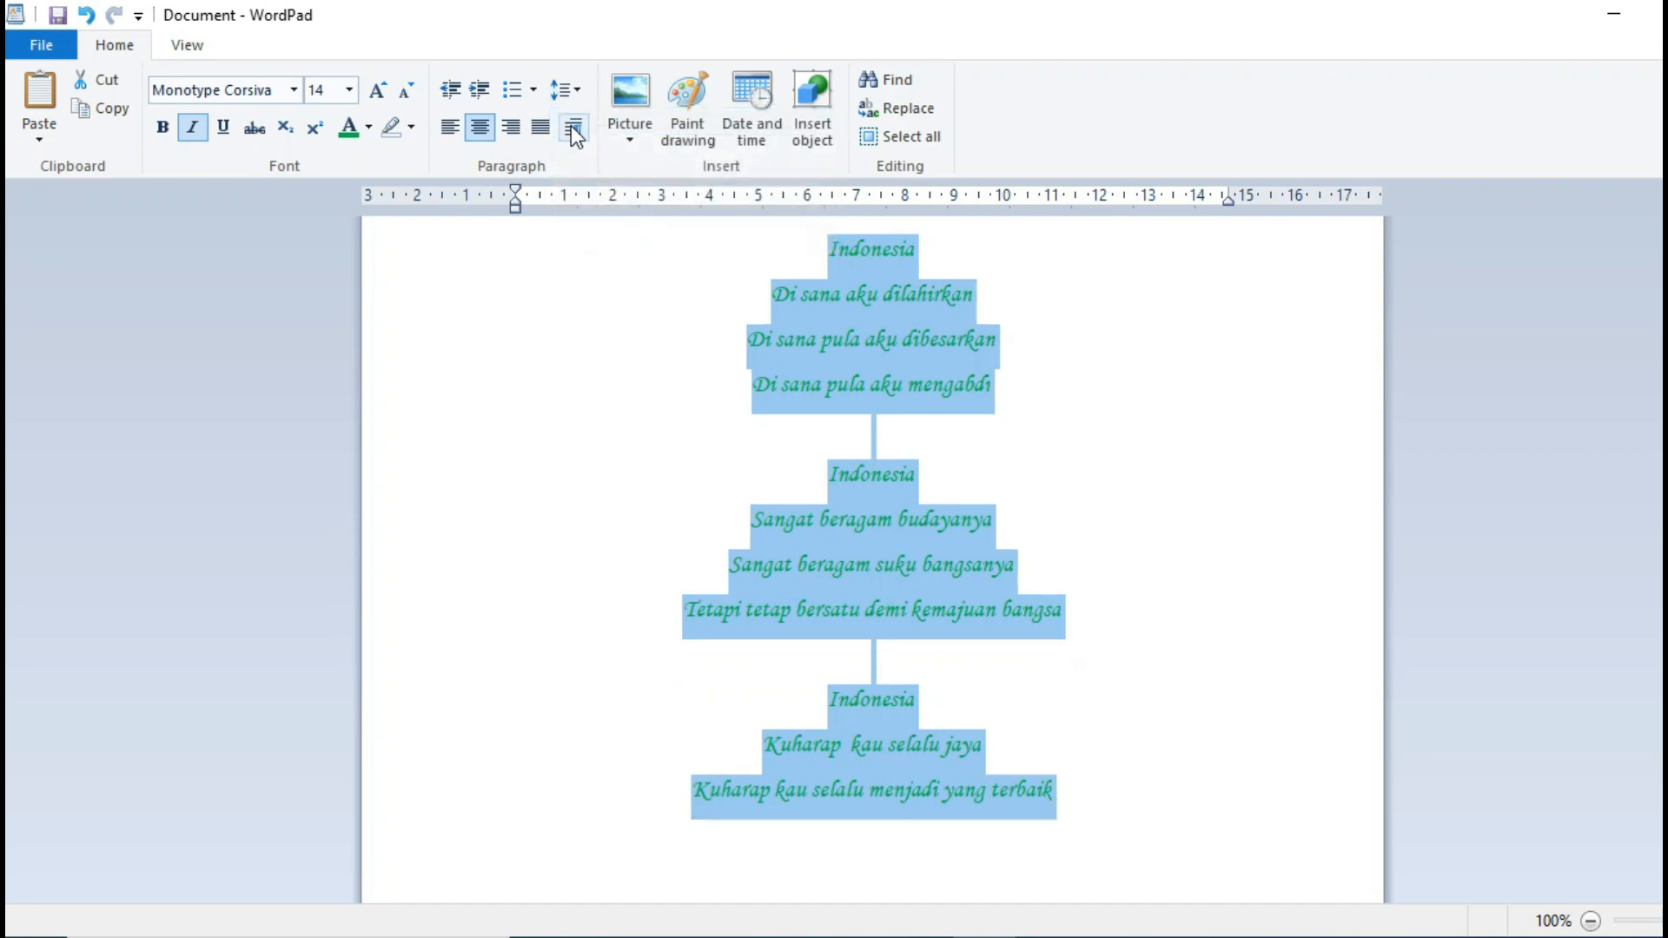
Step: Remove the empty line between the title and the first stanza
{"action": "scroll", "coordinate": [1031, 412], "scroll_direction": "up", "scroll_amount": 3}
{"action": "left_click", "coordinate": [924, 342]}
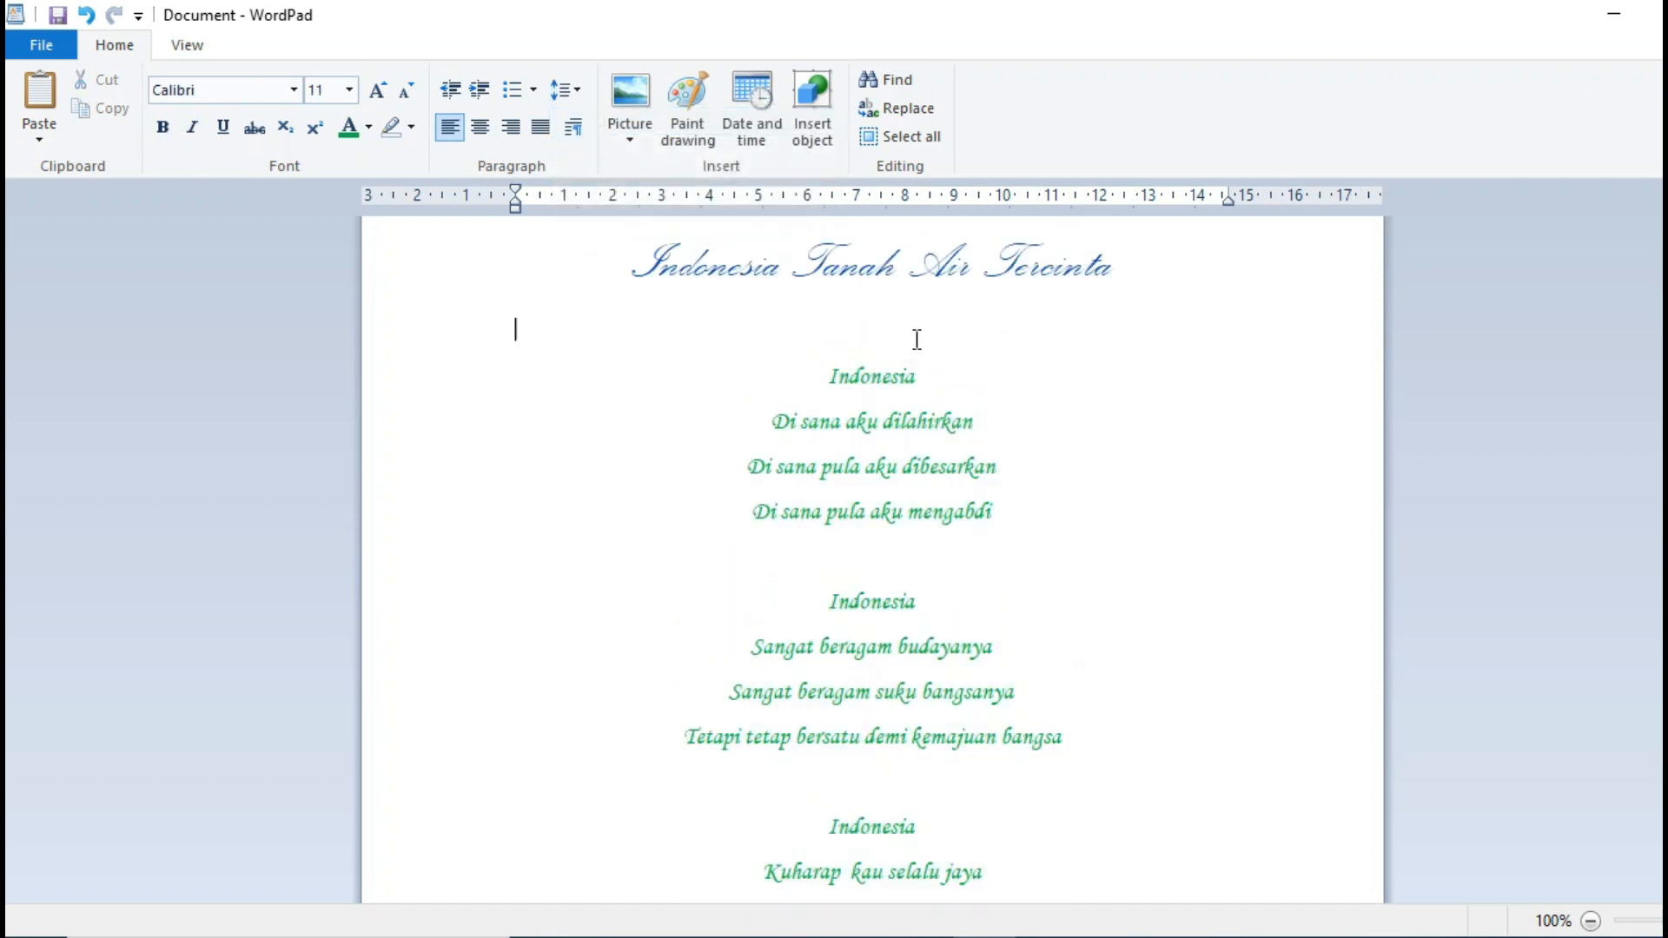
{"action": "scroll", "coordinate": [974, 502], "scroll_direction": "down", "scroll_amount": 1}
{"action": "scroll", "coordinate": [975, 502], "scroll_direction": "up", "scroll_amount": 1}
{"action": "key", "text": "BackSpace"}
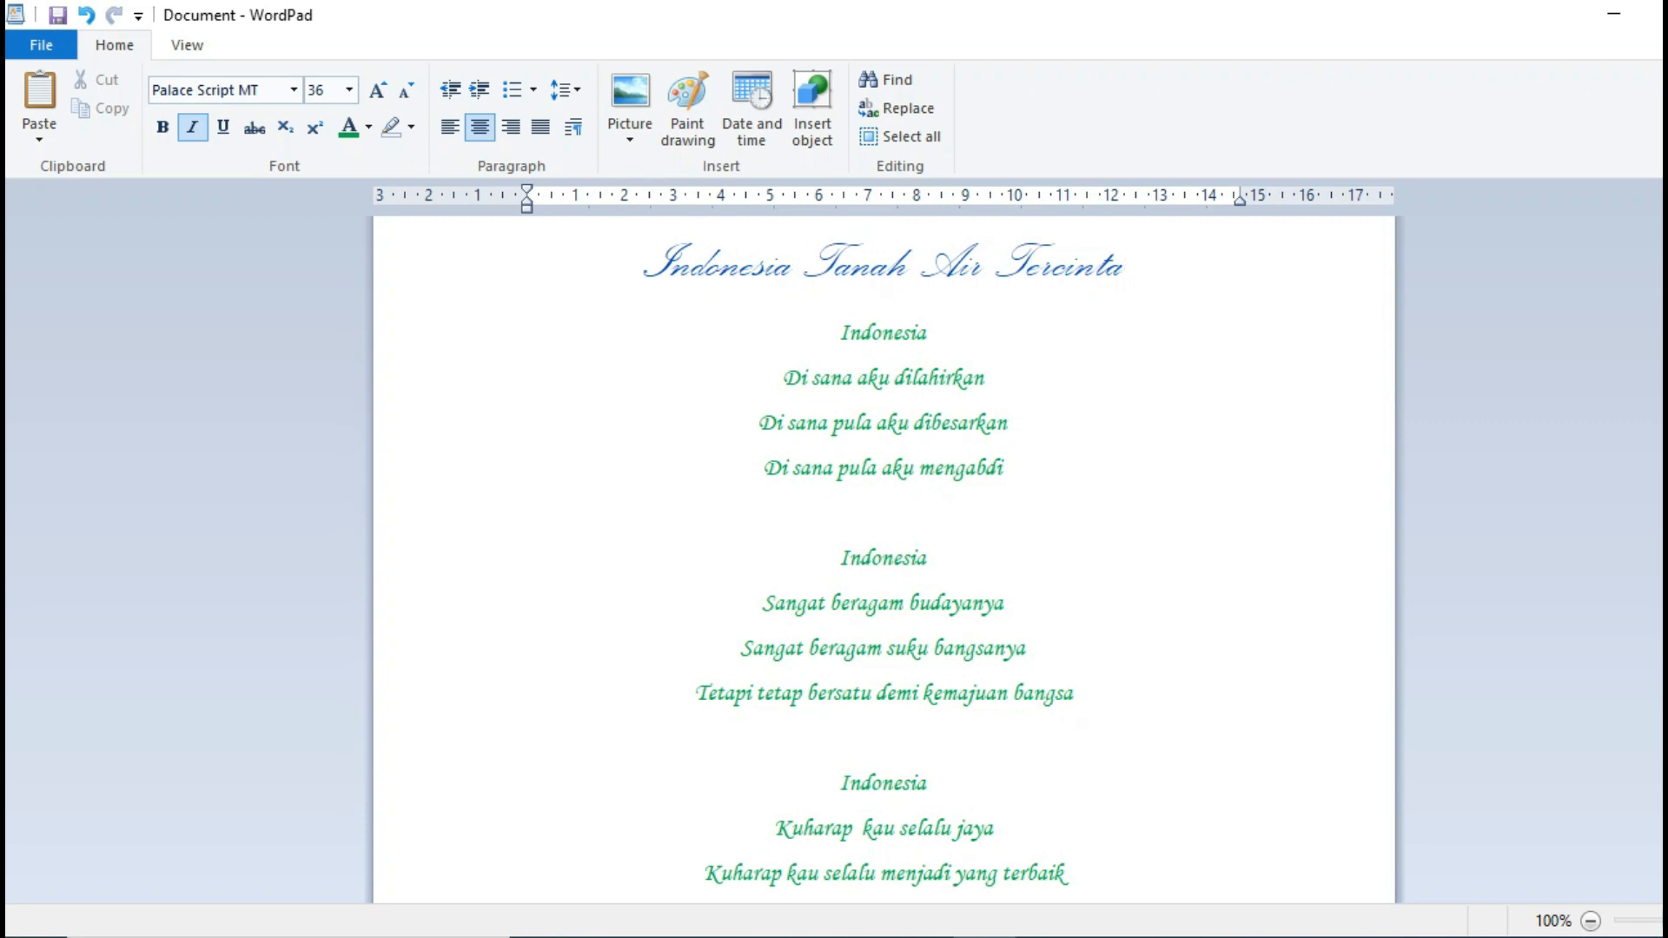
{"action": "scroll", "coordinate": [884, 556], "scroll_direction": "up", "scroll_amount": 2}
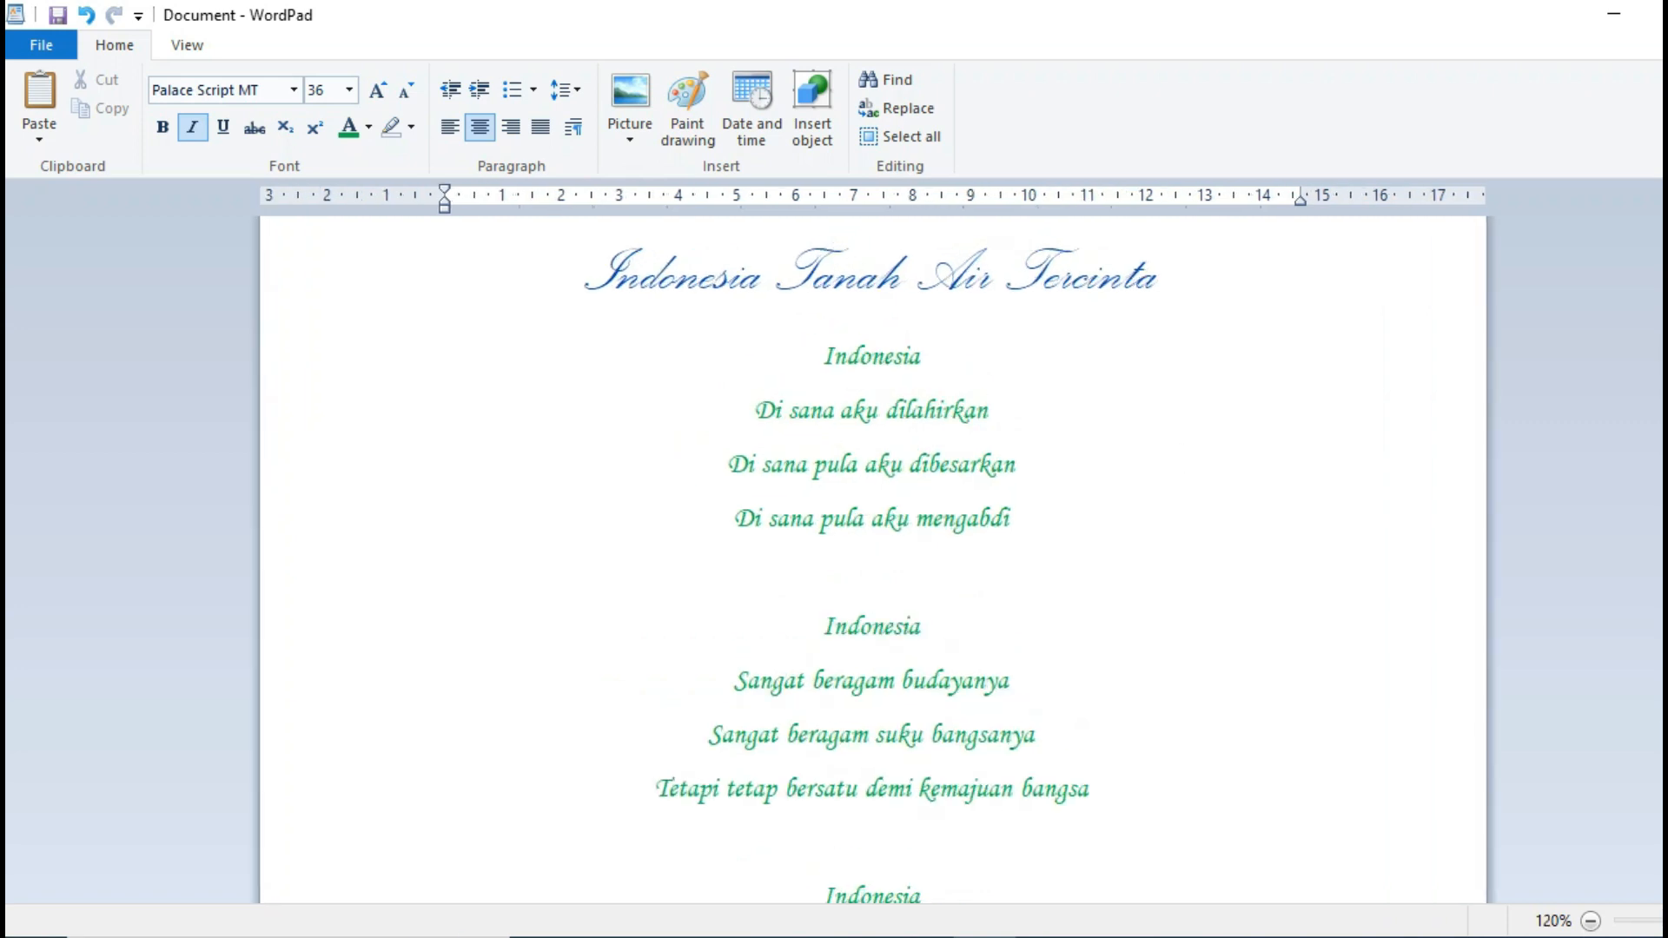
{"action": "scroll", "coordinate": [1136, 551], "scroll_direction": "down", "scroll_amount": 2}
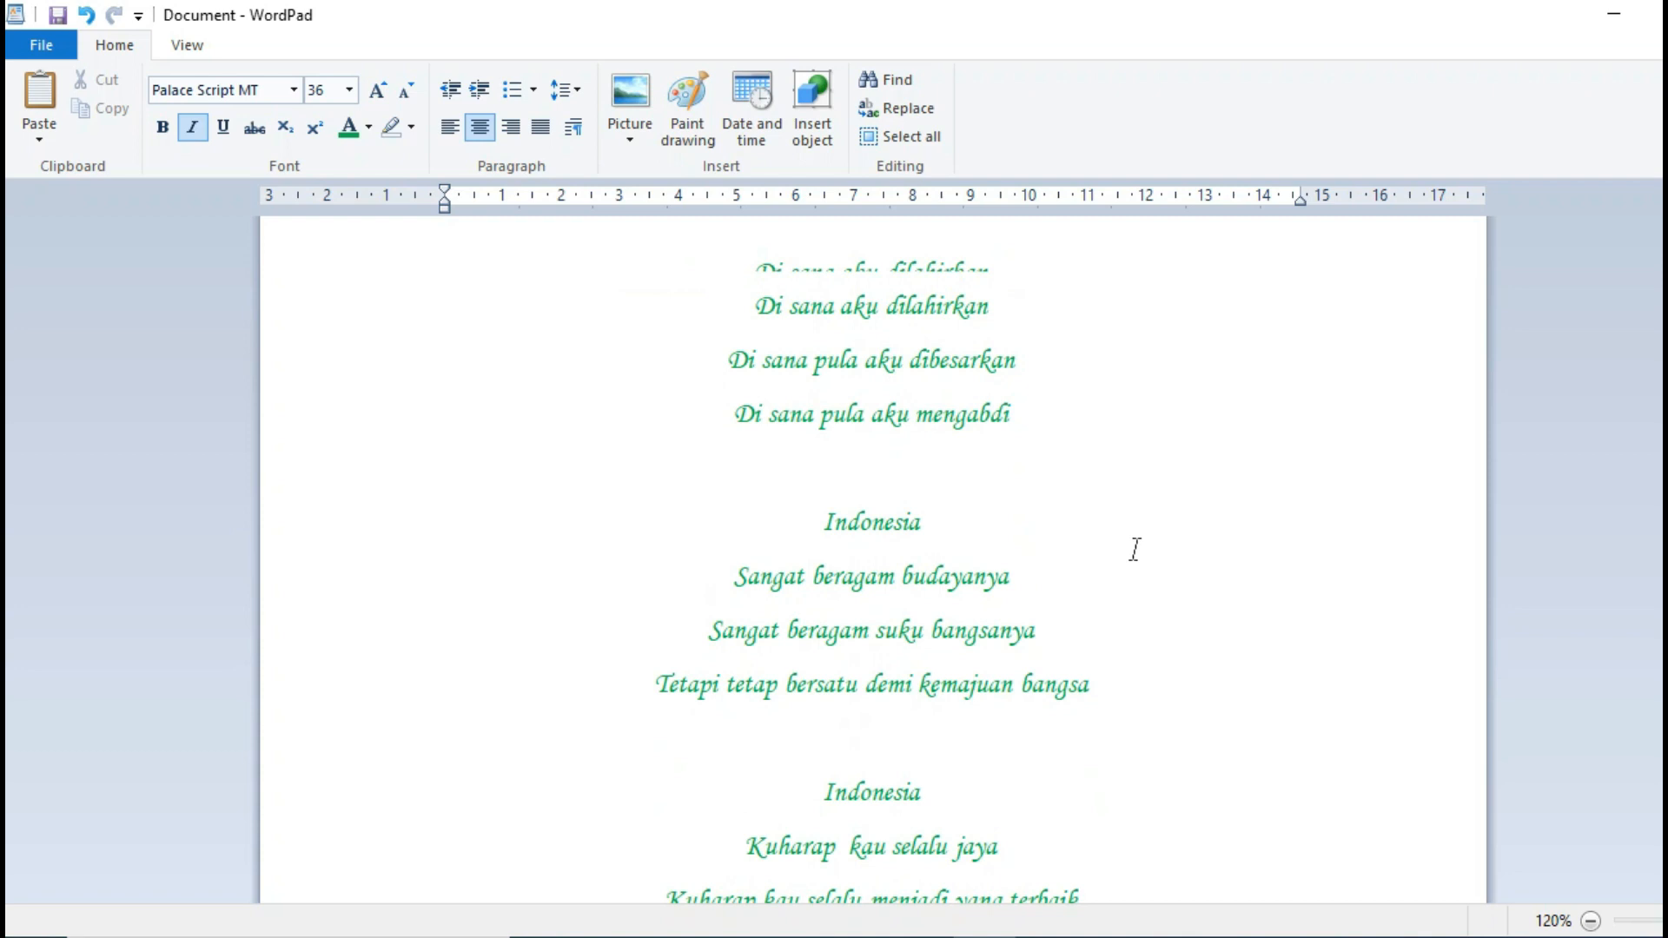
{"action": "scroll", "coordinate": [1136, 551], "scroll_direction": "up", "scroll_amount": 2}
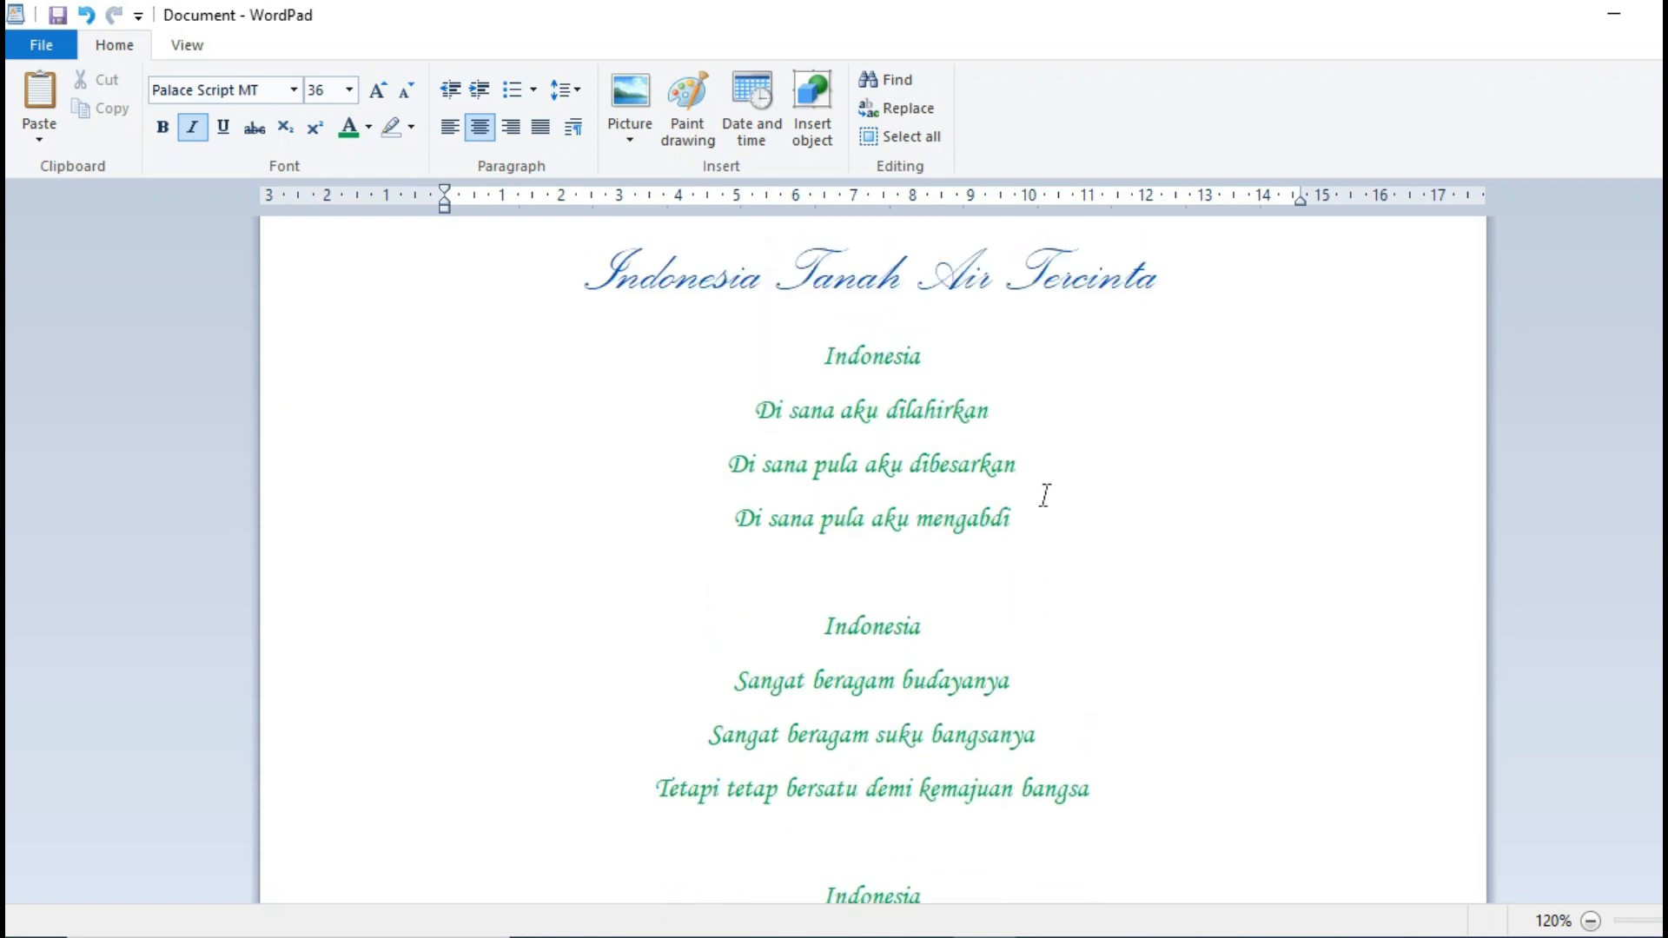
Step: Save the document on New Volume (D:) in Rich Text Format as "puisi sayaaaa"
{"action": "left_click", "coordinate": [49, 51]}
{"action": "left_click", "coordinate": [58, 205]}
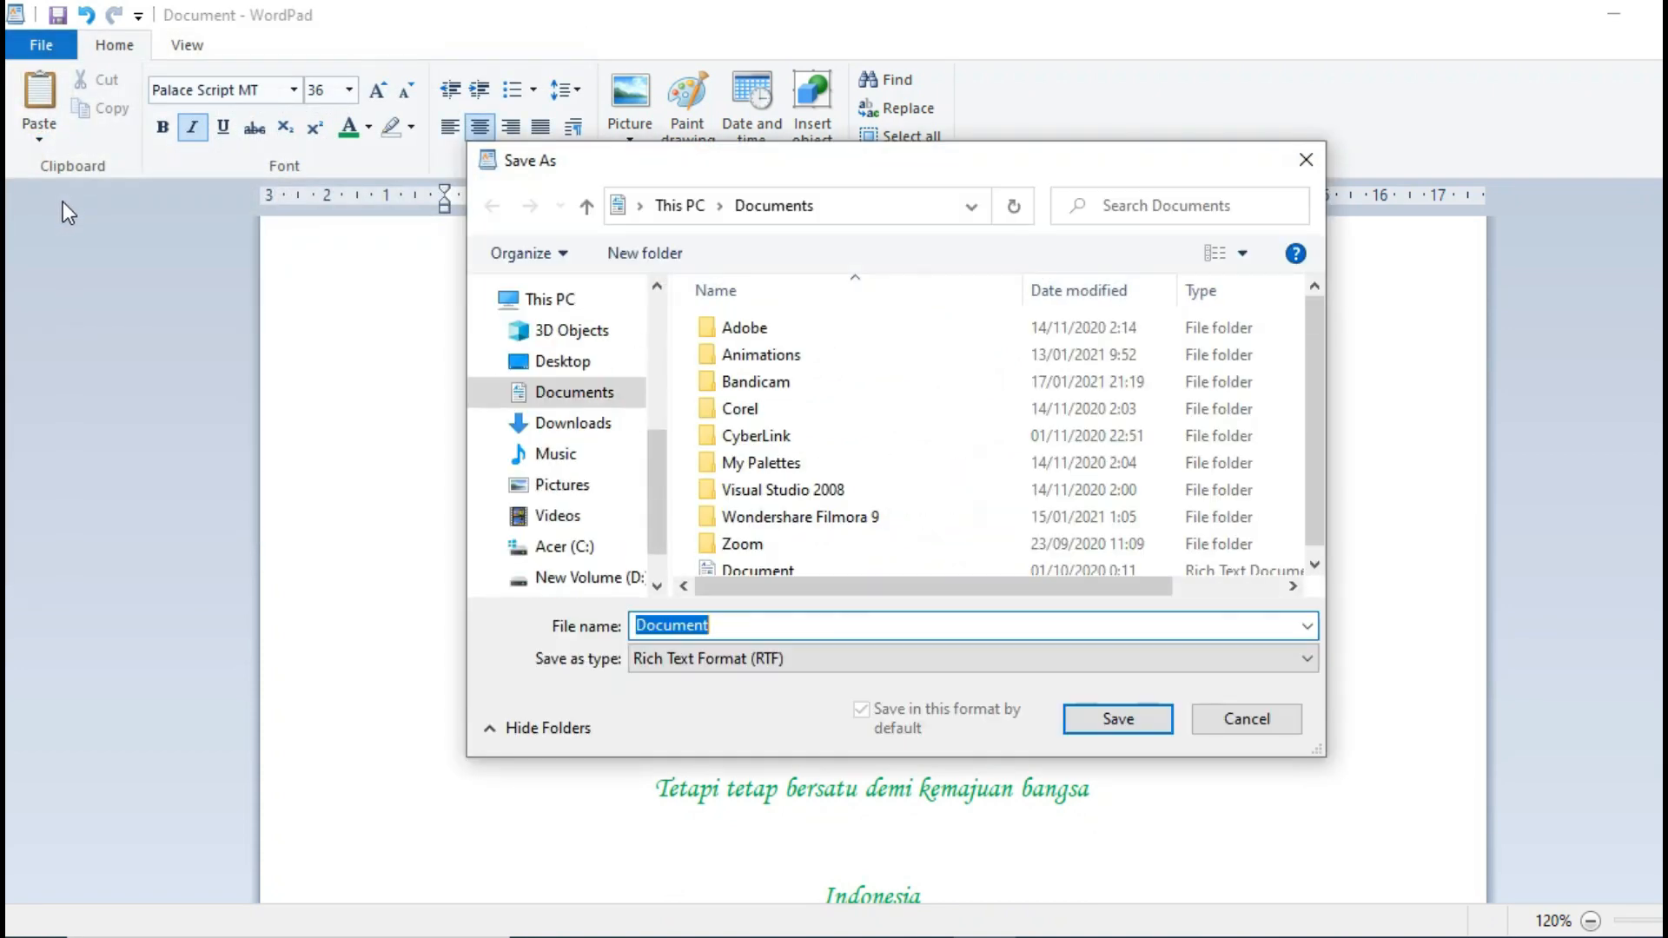
{"action": "scroll", "coordinate": [654, 473], "scroll_direction": "down", "scroll_amount": 1}
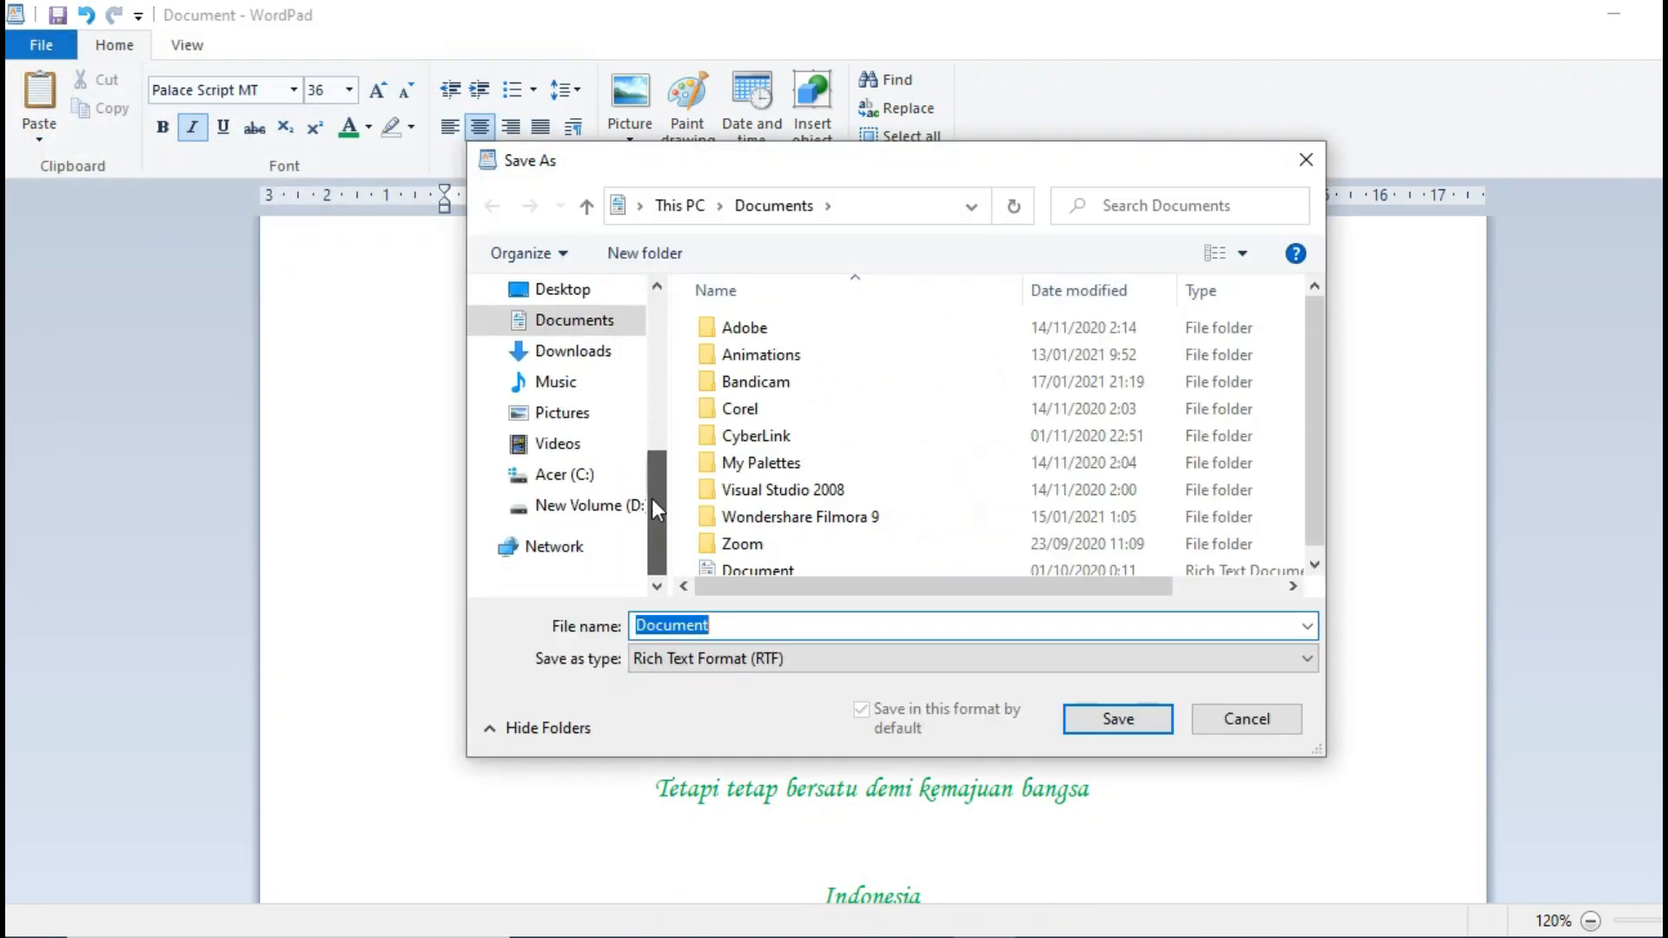
{"action": "left_click", "coordinate": [599, 511]}
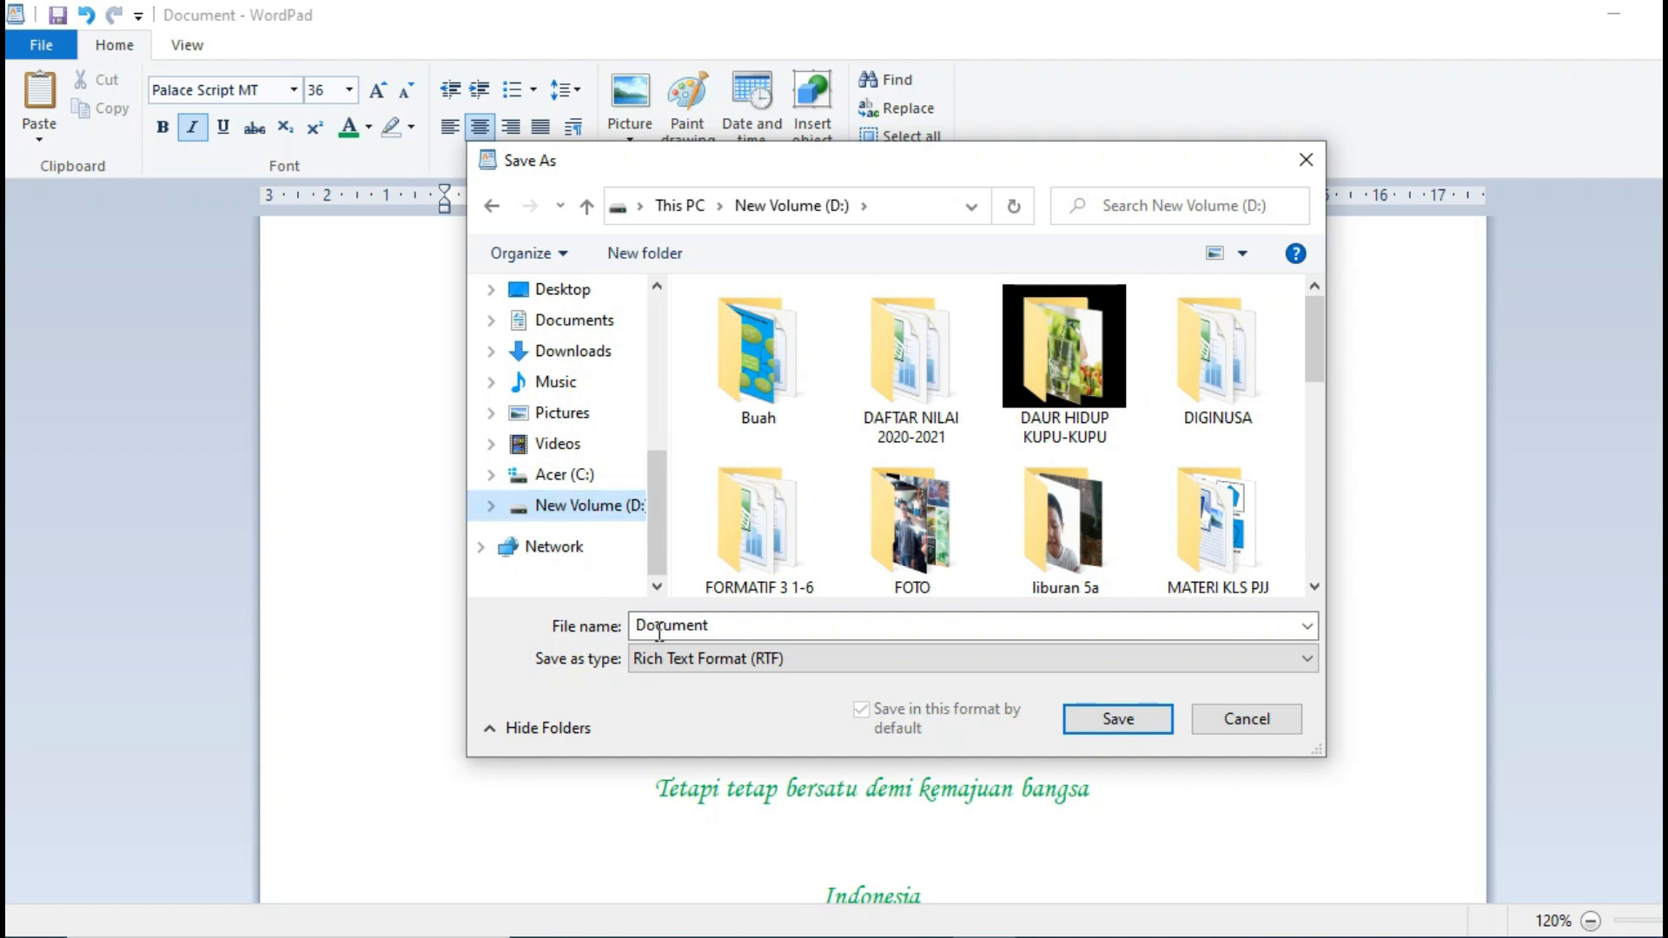
{"action": "left_click", "coordinate": [753, 627]}
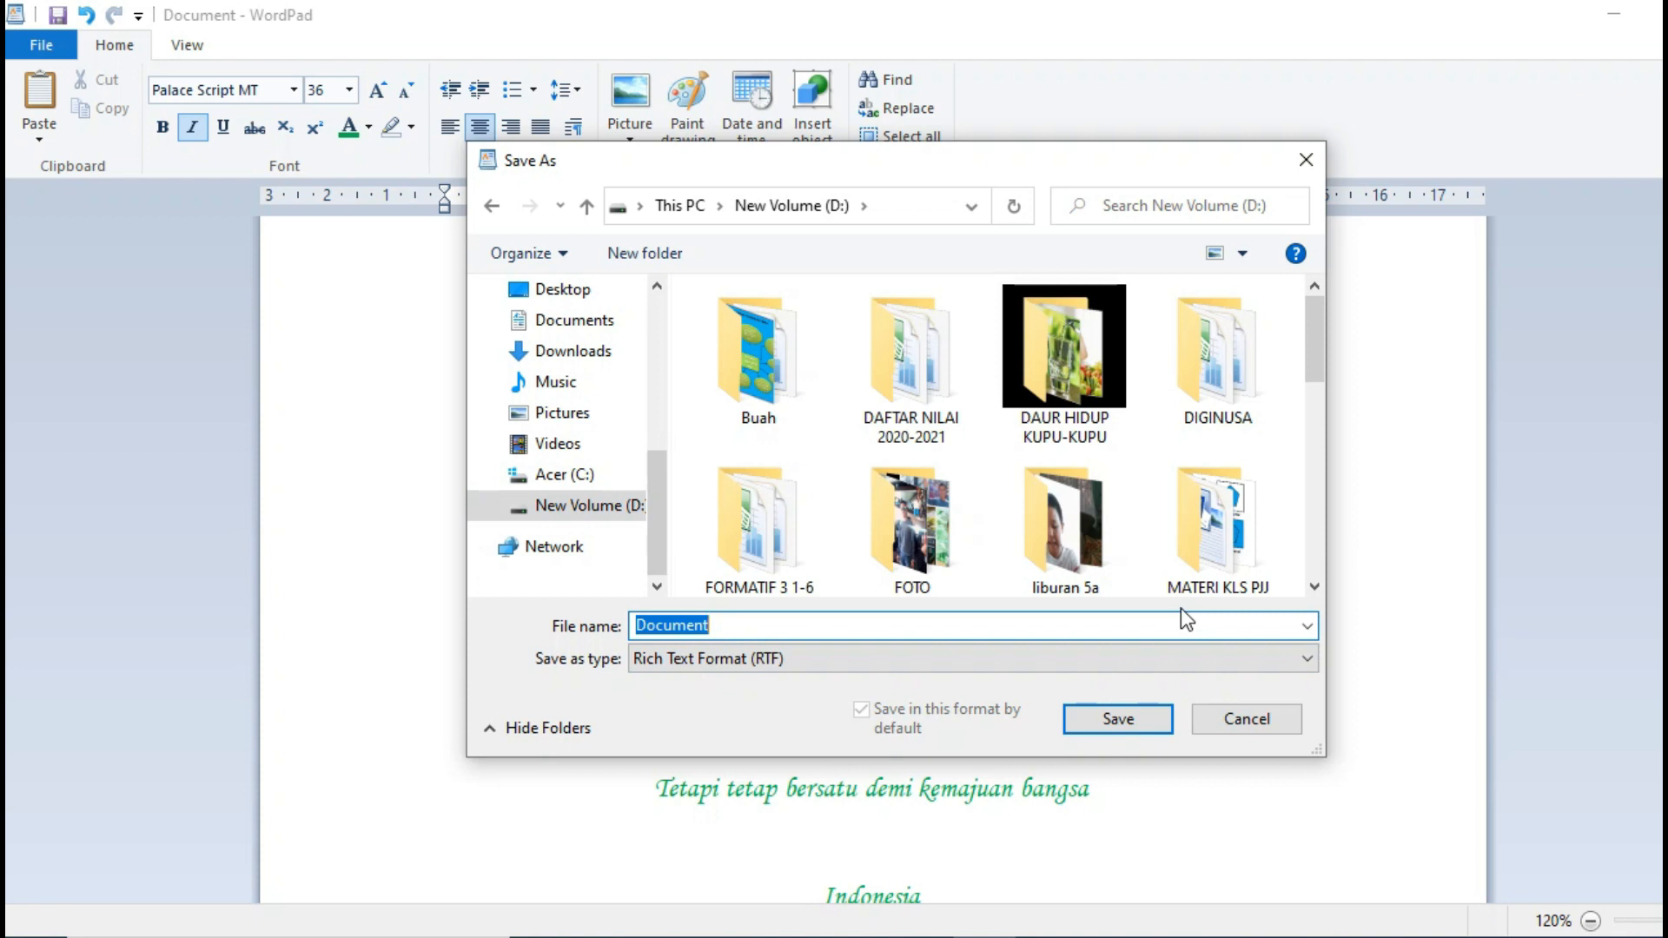
{"action": "type", "text": "pu"}
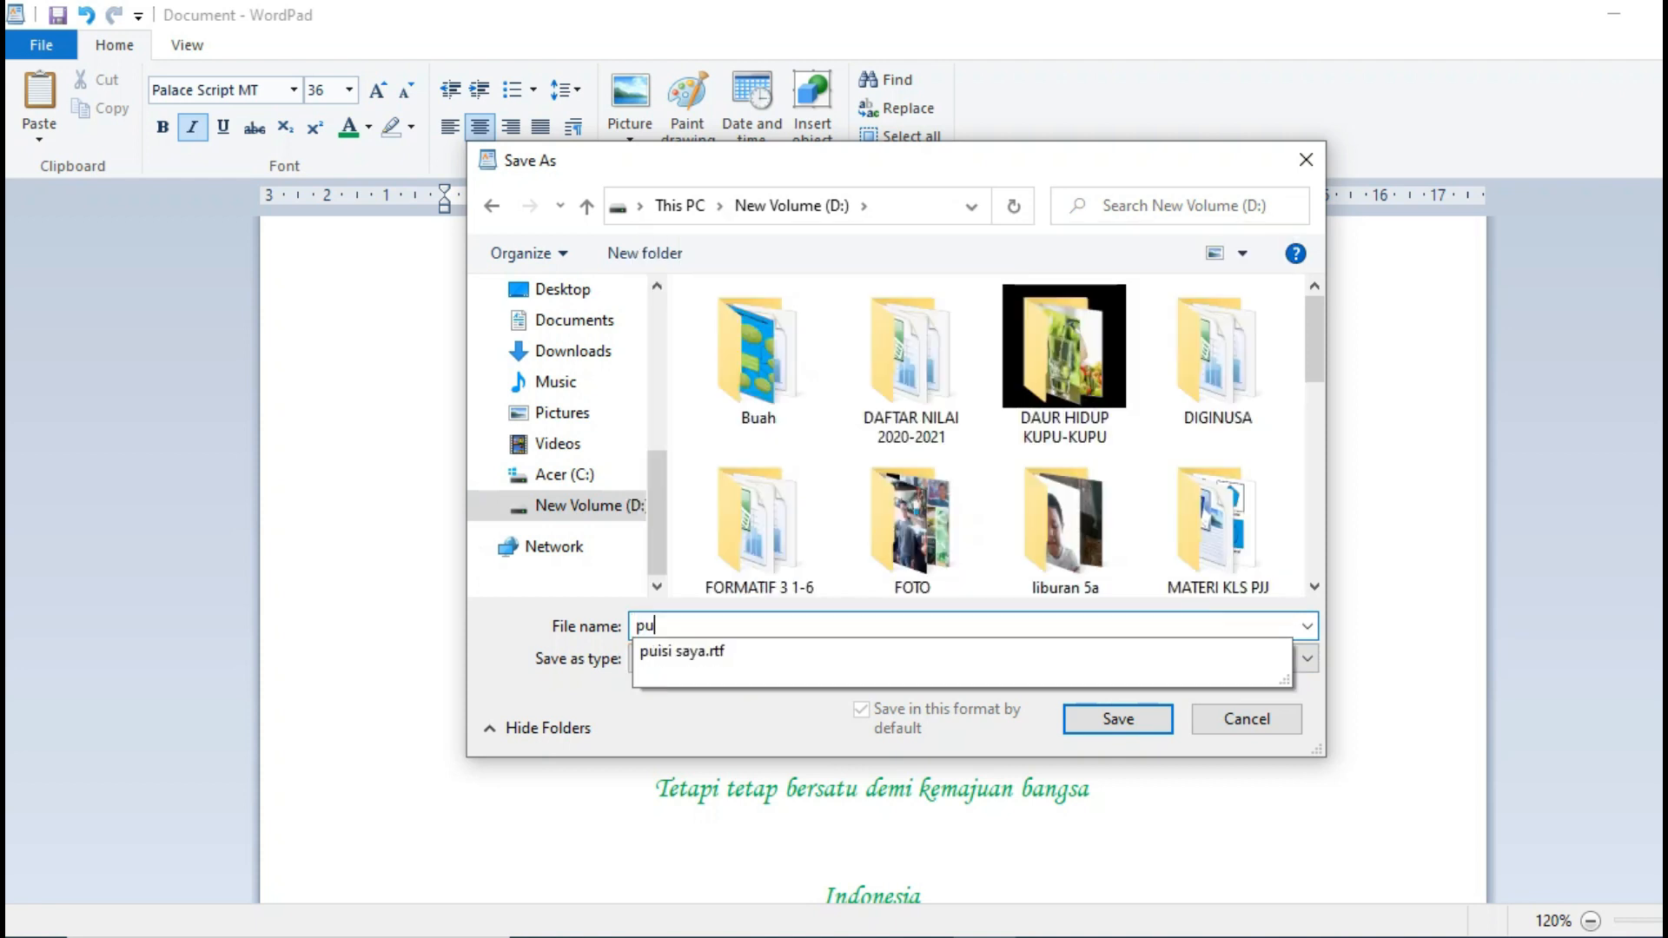
{"action": "type", "text": "isi sayaaaa"}
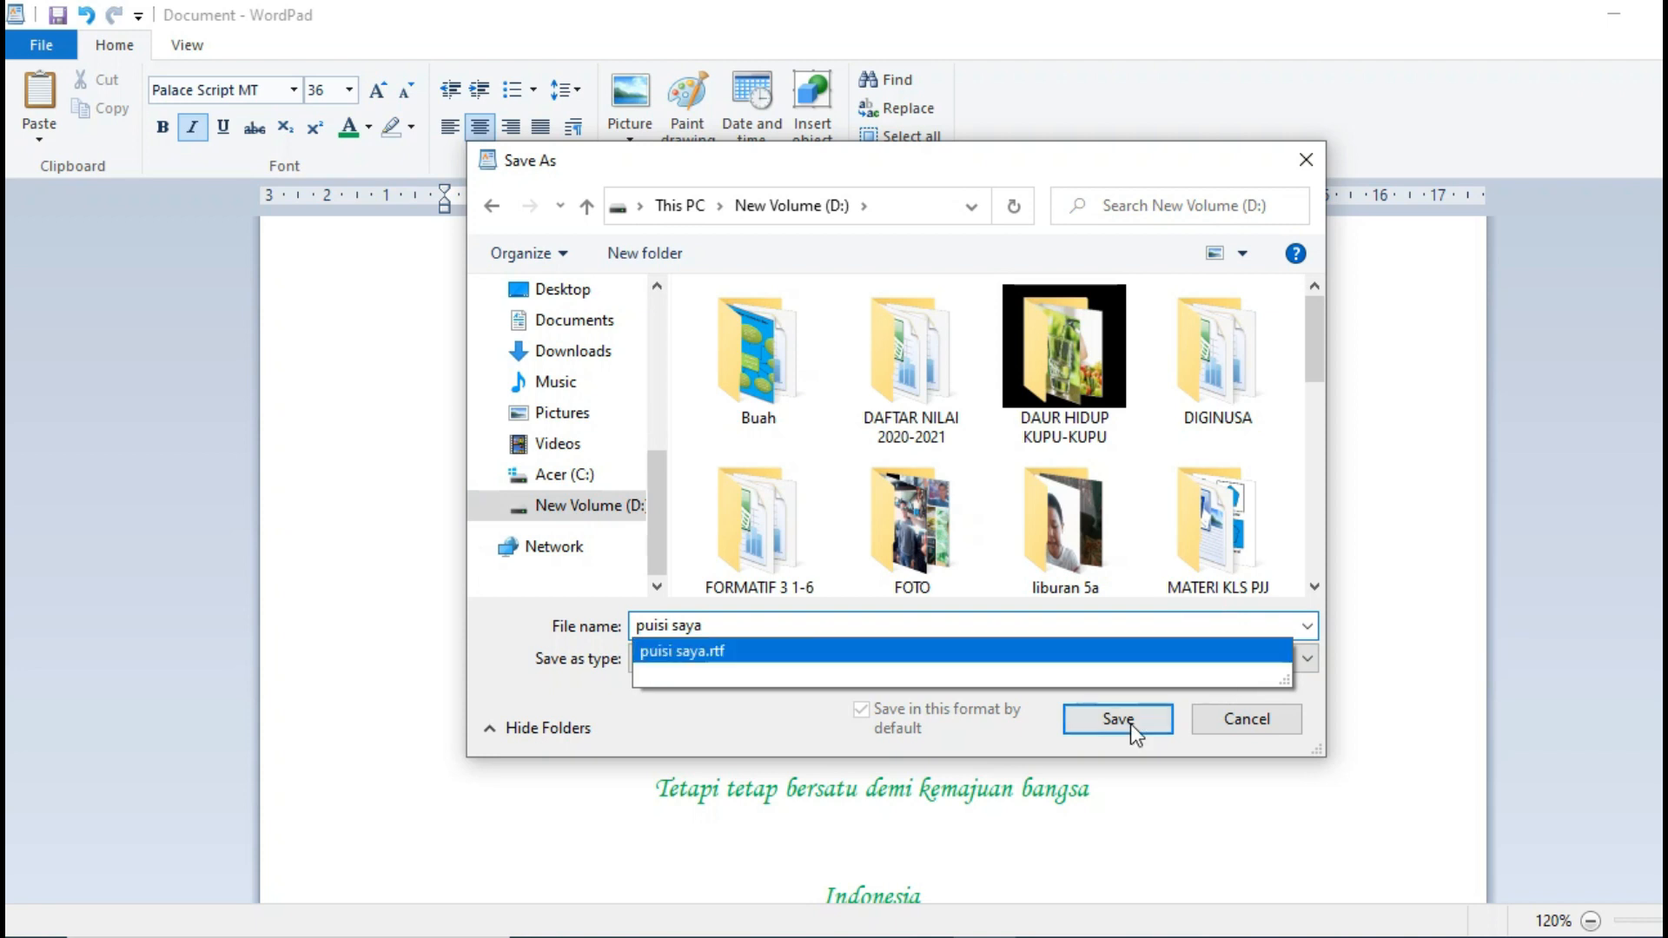
{"action": "left_click", "coordinate": [1127, 721]}
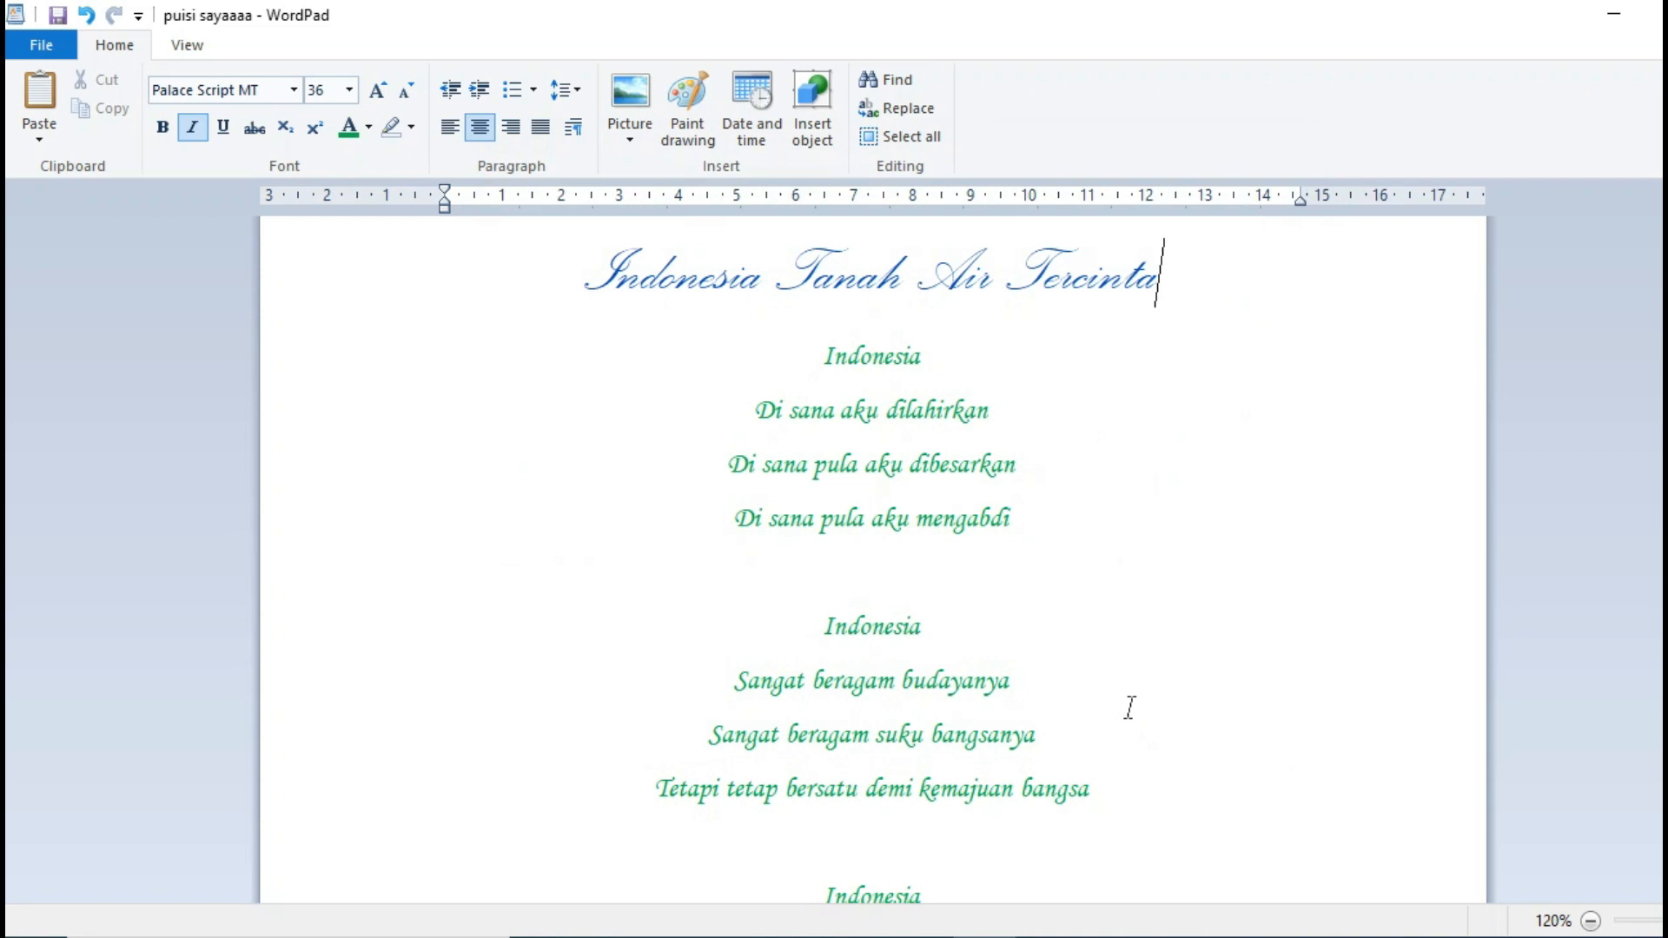
{"action": "scroll", "coordinate": [1130, 707], "scroll_direction": "down", "scroll_amount": 2}
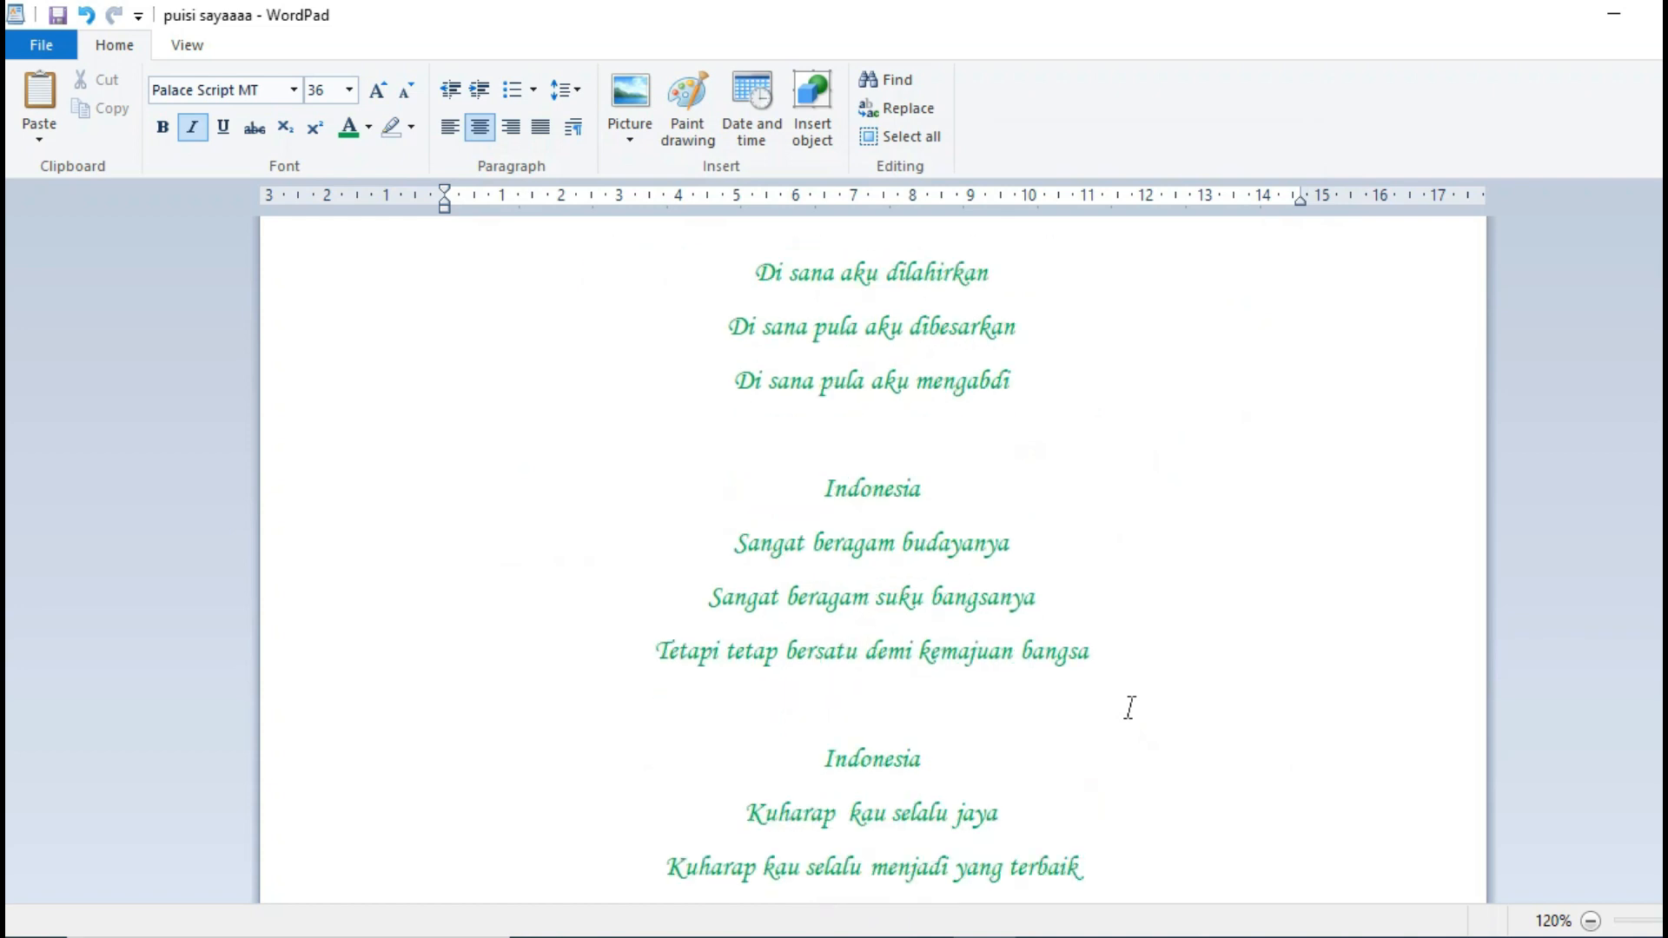
{"action": "scroll", "coordinate": [1130, 707], "scroll_direction": "up", "scroll_amount": 2}
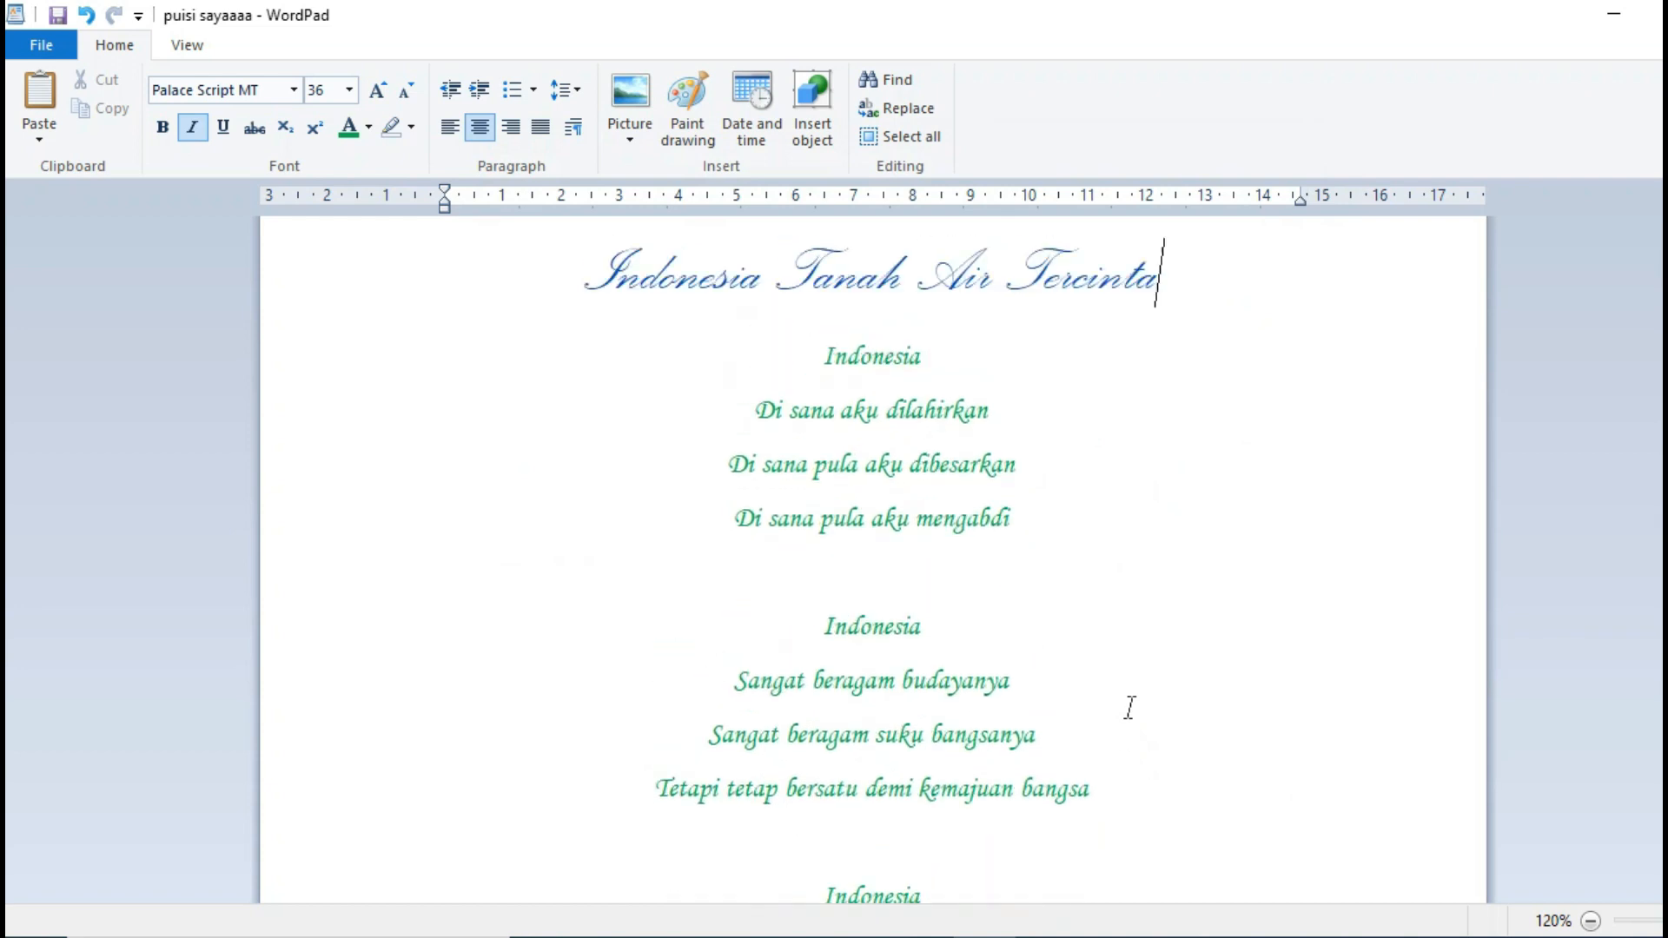